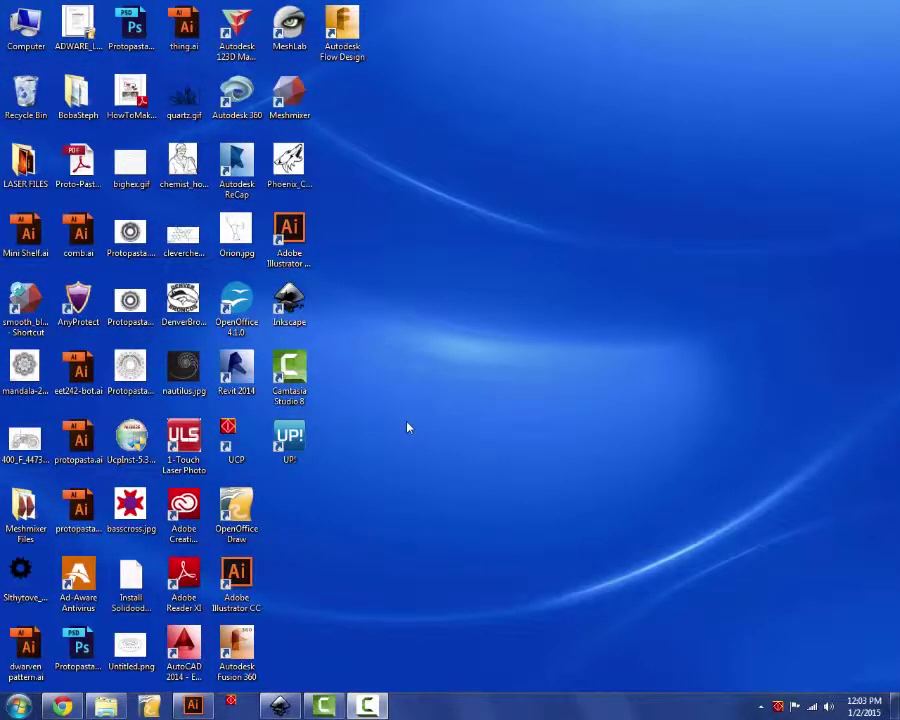
Select the UP! printing software shortcut on the Windows desktop
{"action": "left_click", "coordinate": [300, 442]}
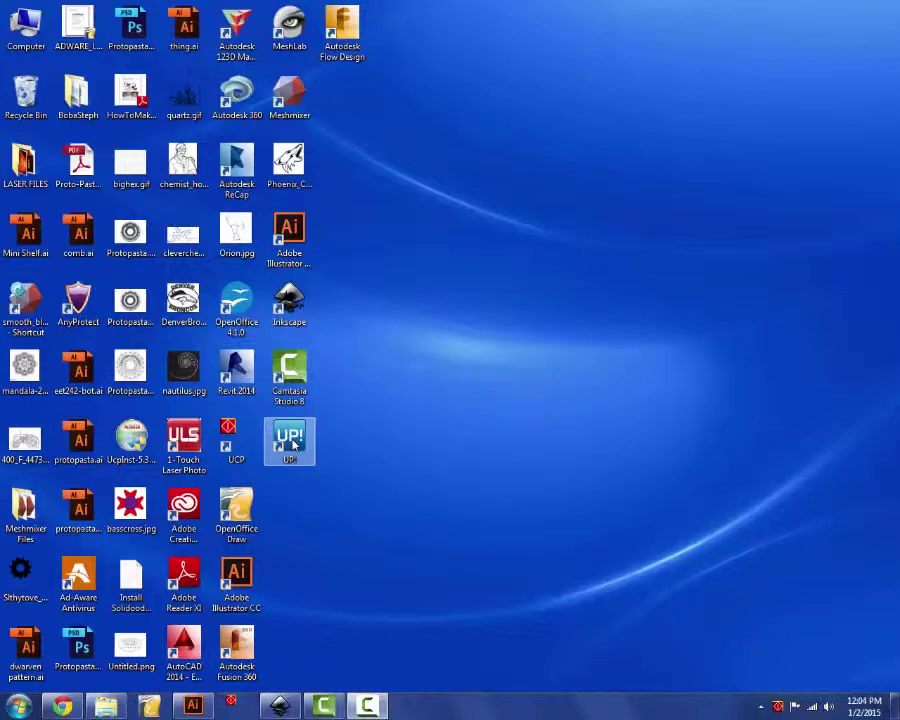
Launch UP! and load the pendant STL file from the GREEN USB (E:) drive
{"action": "double_click", "coordinate": [293, 446]}
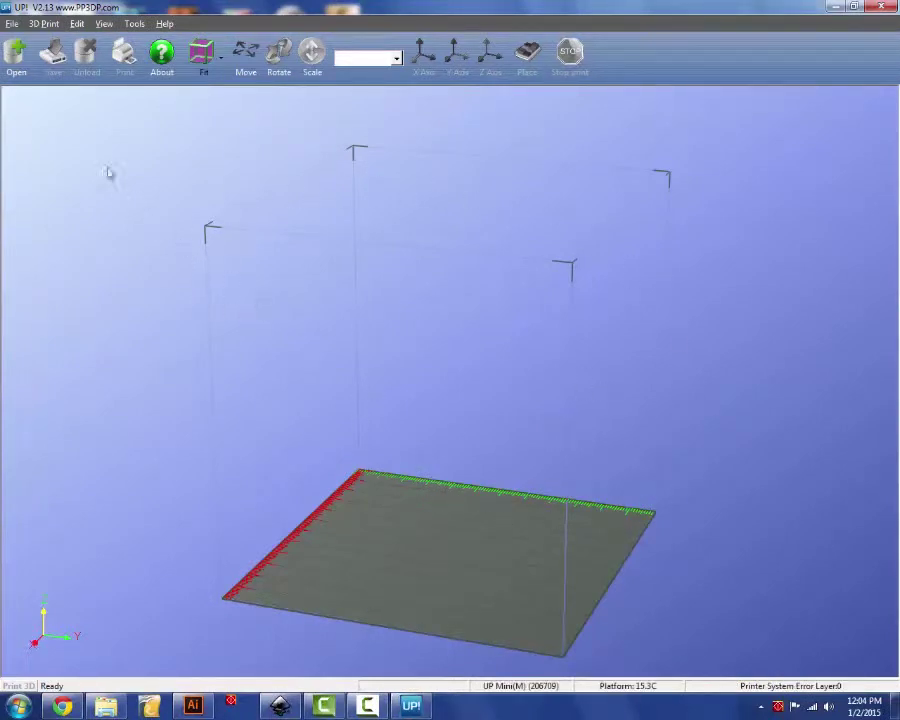
{"action": "left_click", "coordinate": [12, 23]}
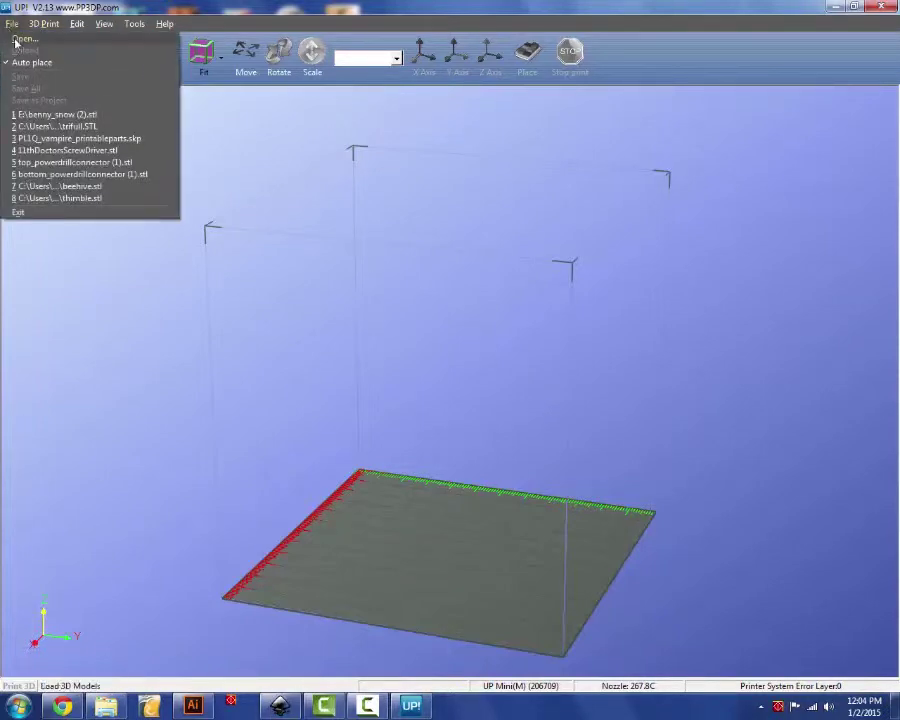
{"action": "left_click", "coordinate": [18, 39]}
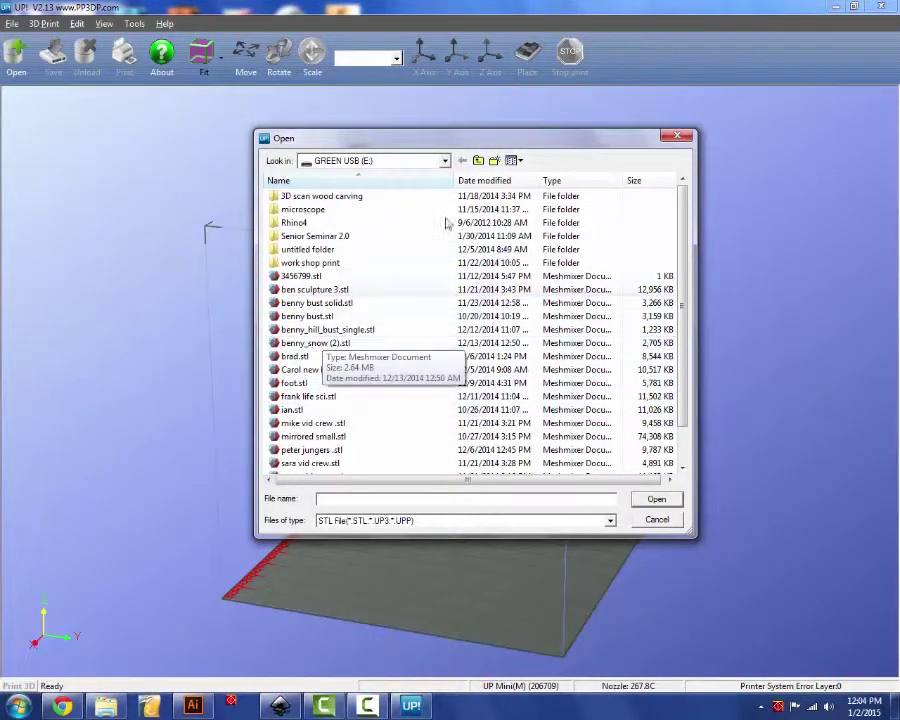
{"action": "left_click", "coordinate": [446, 161]}
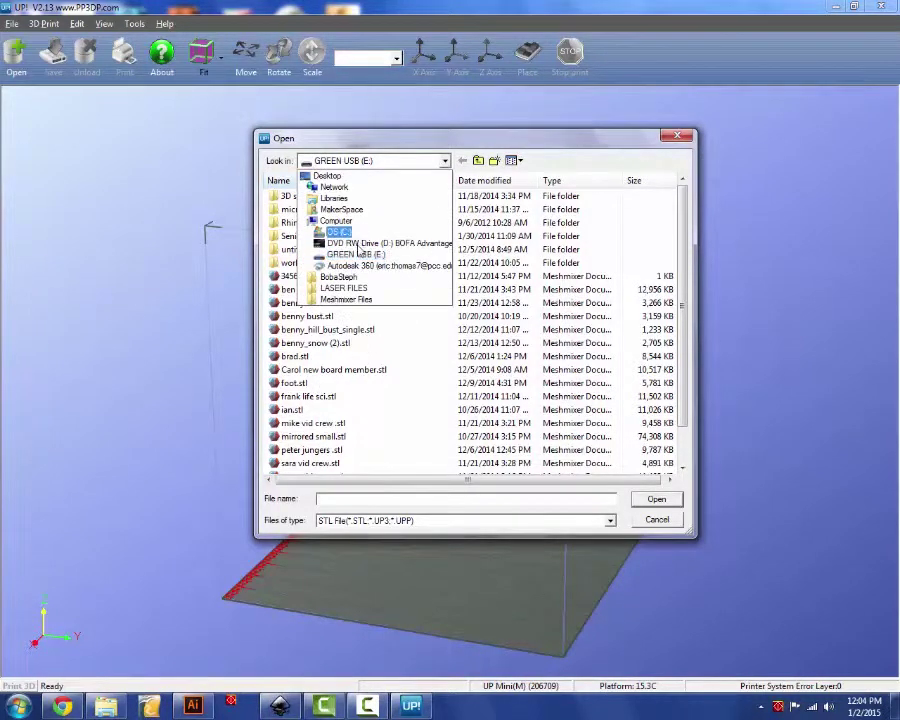
{"action": "left_click", "coordinate": [355, 256]}
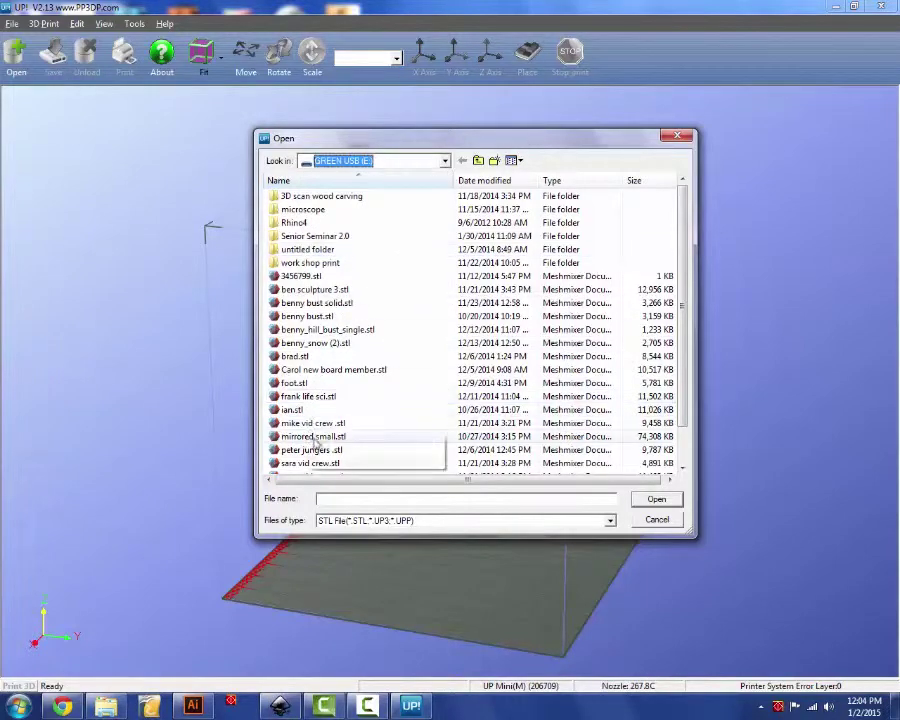
{"action": "double_click", "coordinate": [305, 343]}
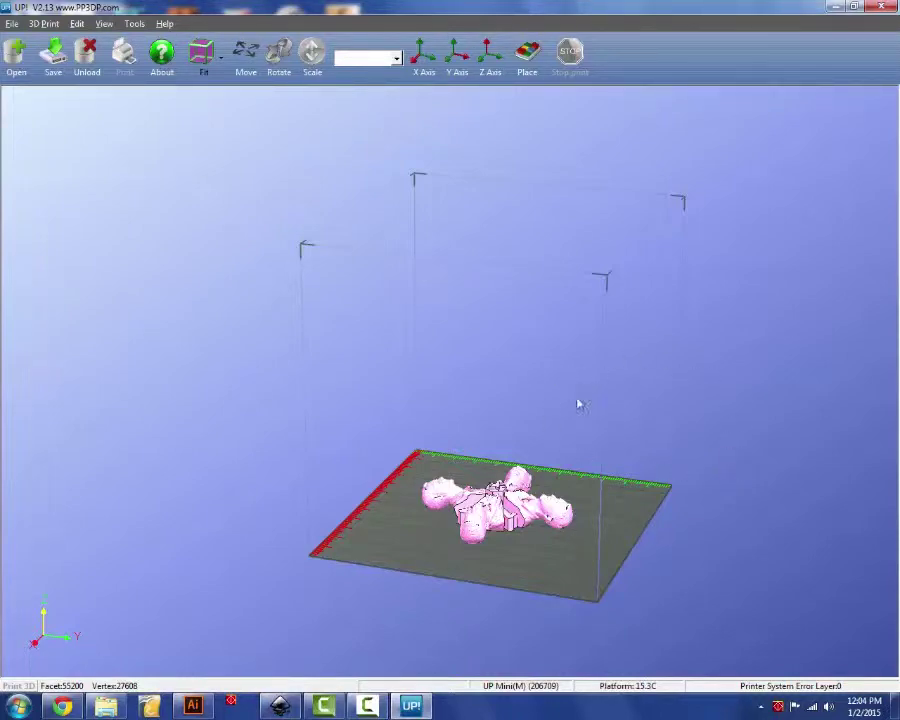
{"action": "left_click_drag", "start_coordinate": [578, 404], "coordinate": [648, 463]}
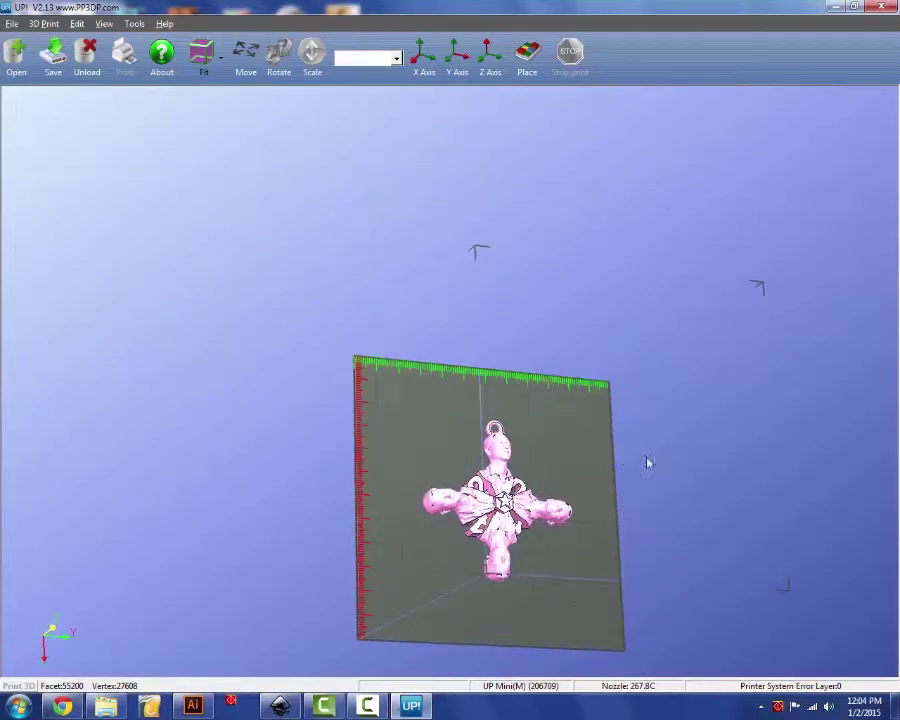
{"action": "left_click_drag", "start_coordinate": [570, 432], "coordinate": [597, 386]}
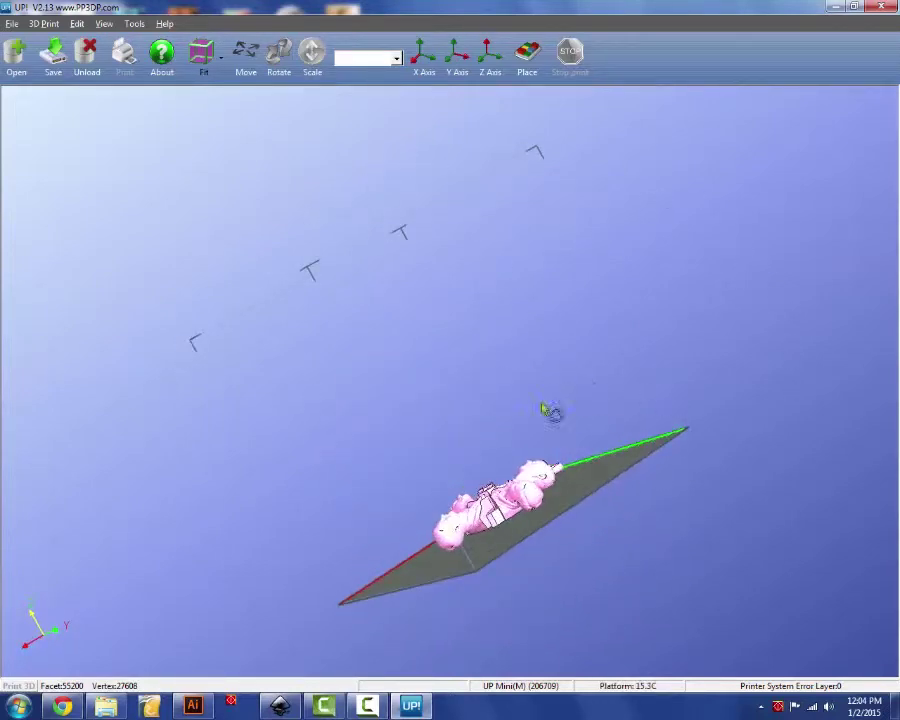
{"action": "left_click_drag", "start_coordinate": [546, 412], "coordinate": [714, 423]}
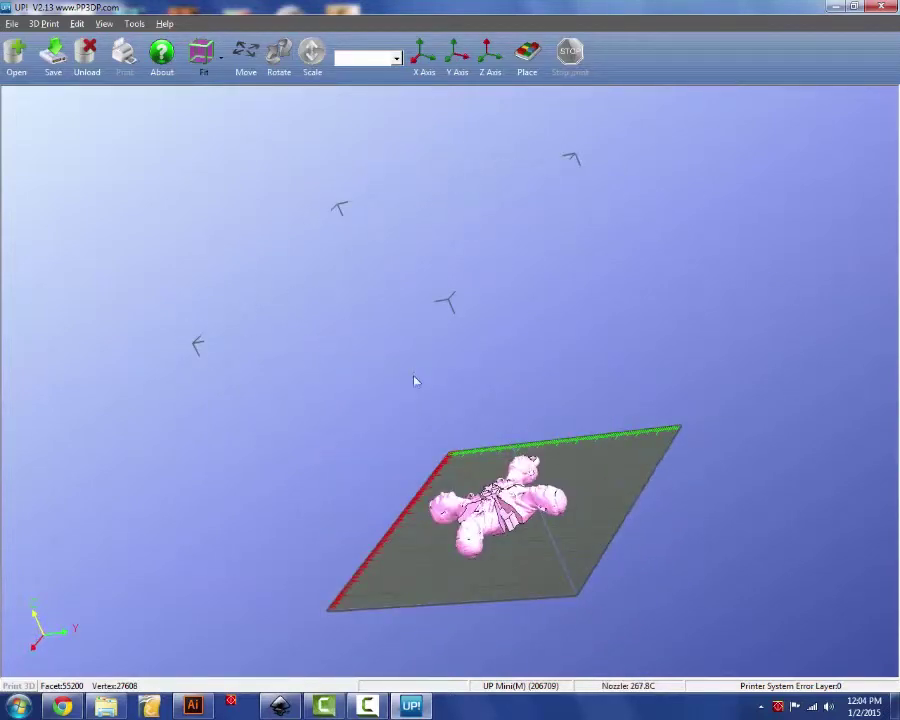
{"action": "left_click_drag", "start_coordinate": [420, 388], "coordinate": [460, 371]}
{"action": "right_click_drag", "start_coordinate": [578, 418], "coordinate": [557, 362]}
{"action": "left_click_drag", "start_coordinate": [464, 292], "coordinate": [553, 458]}
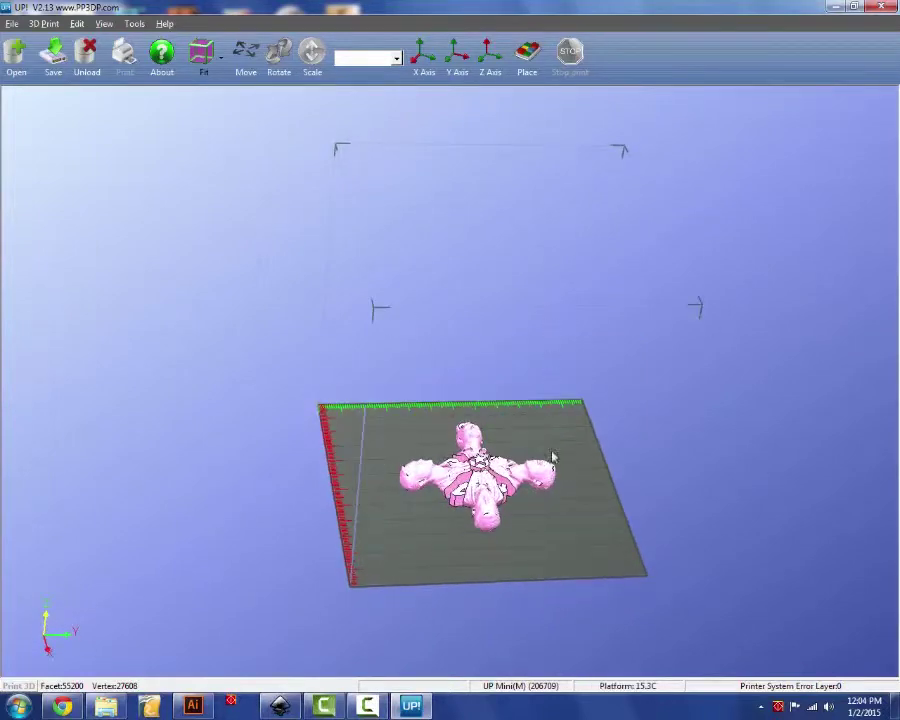
{"action": "left_click_drag", "start_coordinate": [518, 572], "coordinate": [482, 597]}
Rotate the pendant 90° about the Y axis
{"action": "left_click", "coordinate": [279, 52]}
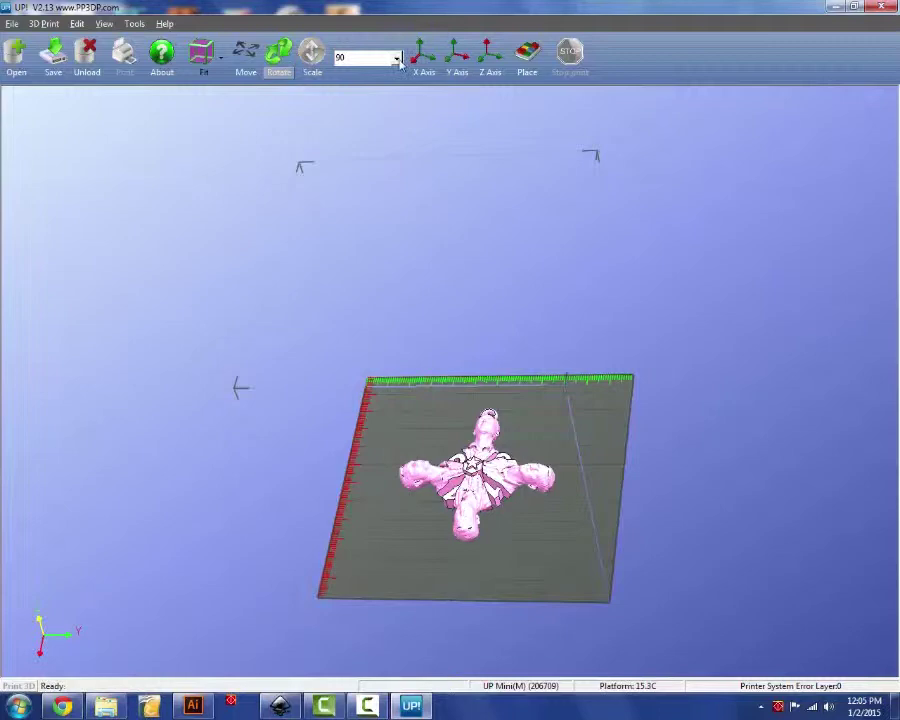
{"action": "left_click", "coordinate": [455, 55]}
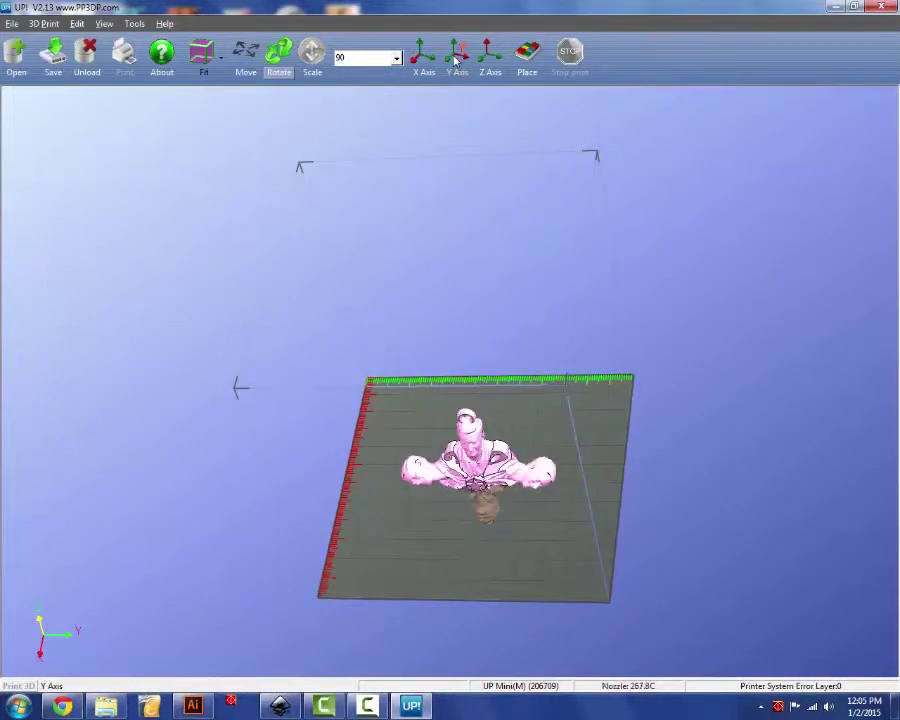
{"action": "left_click_drag", "start_coordinate": [488, 338], "coordinate": [466, 305]}
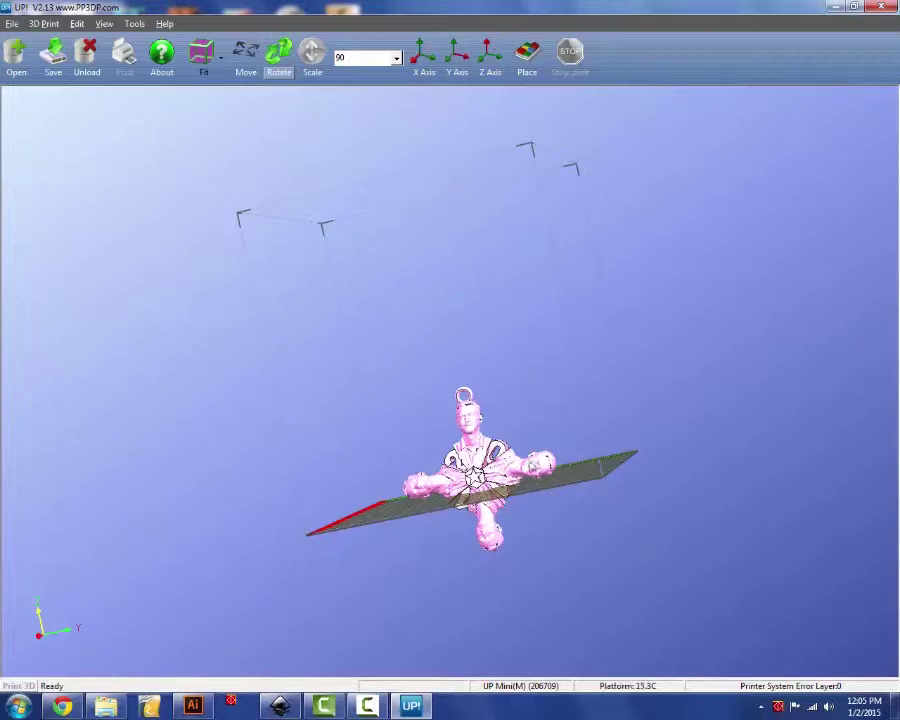
Place the upright pendant on the platform and orbit to confirm it rests there
{"action": "left_click", "coordinate": [527, 55]}
{"action": "left_click_drag", "start_coordinate": [510, 474], "coordinate": [494, 452]}
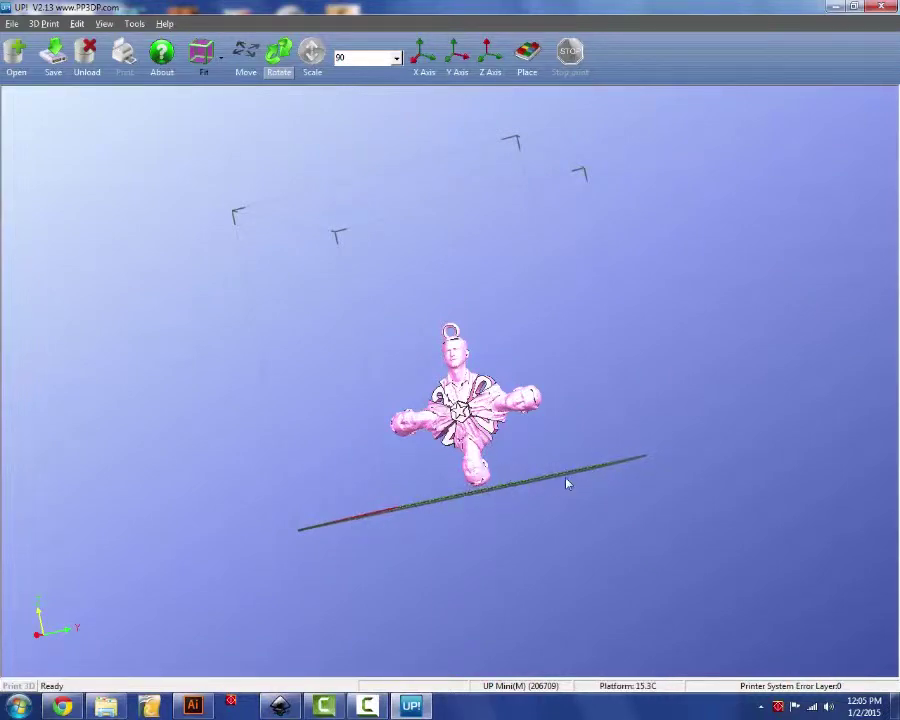
{"action": "left_click_drag", "start_coordinate": [633, 426], "coordinate": [593, 436]}
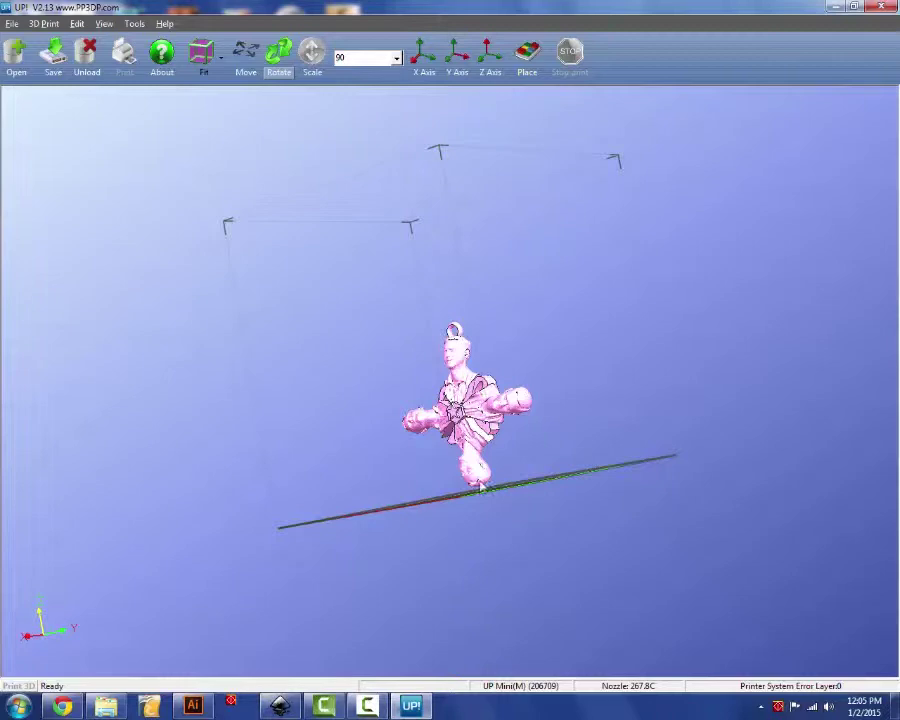
{"action": "left_click_drag", "start_coordinate": [498, 492], "coordinate": [536, 489]}
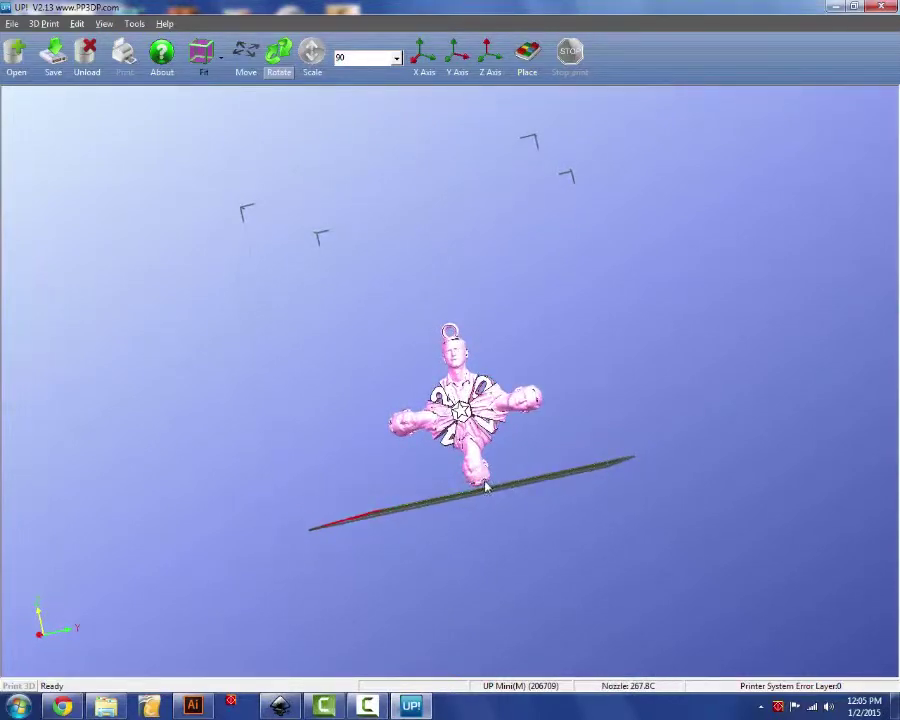
{"action": "left_click_drag", "start_coordinate": [498, 463], "coordinate": [521, 458]}
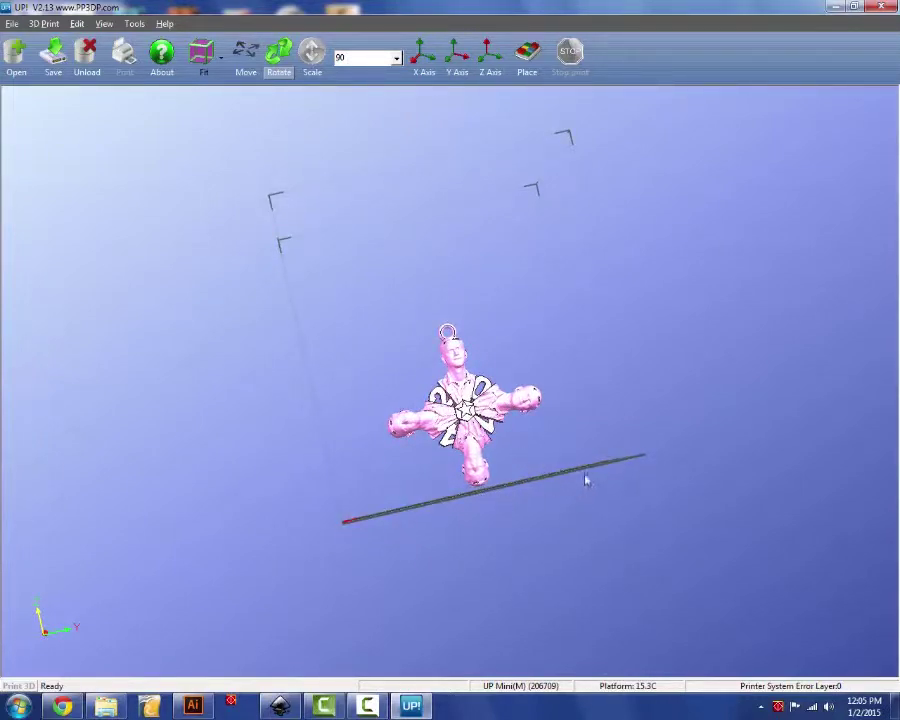
{"action": "left_click_drag", "start_coordinate": [599, 344], "coordinate": [563, 356]}
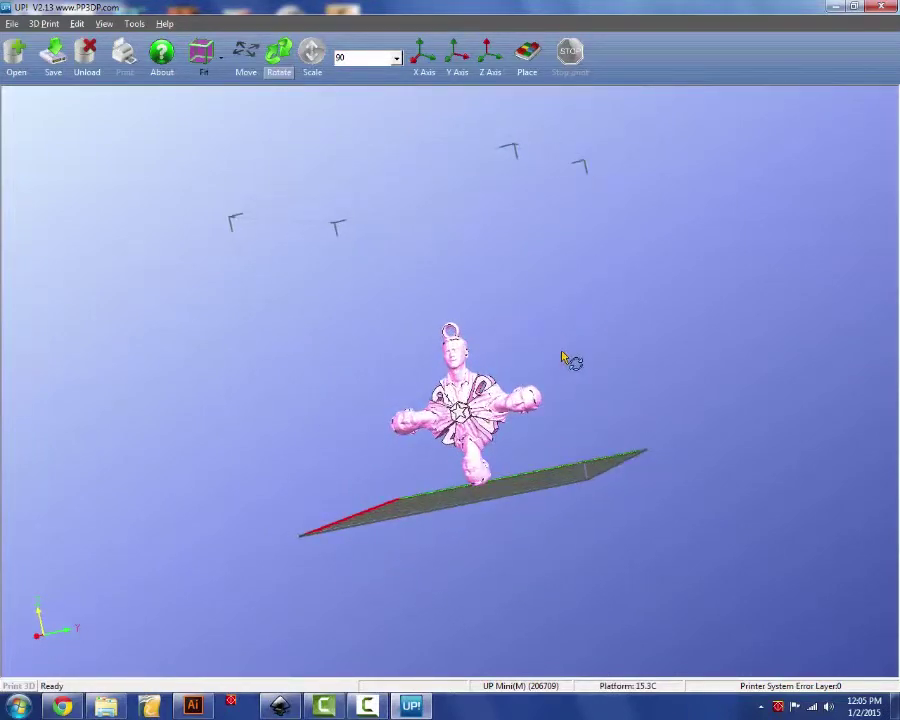
{"action": "left_click_drag", "start_coordinate": [514, 304], "coordinate": [555, 344]}
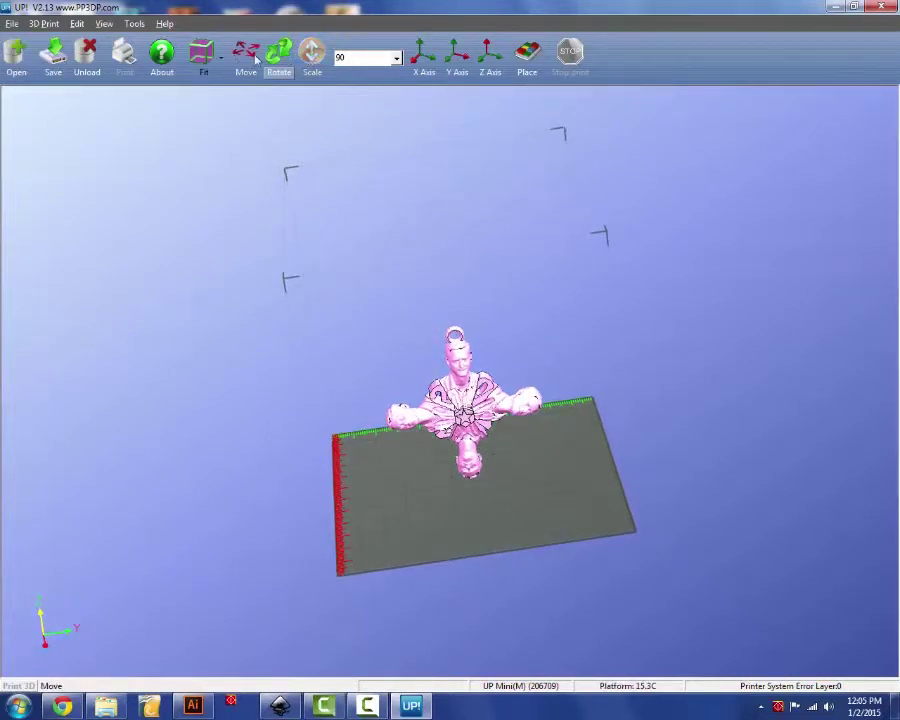
Scale the pendant down to 0.5 of its size using the preset scale factors
{"action": "left_click", "coordinate": [312, 53]}
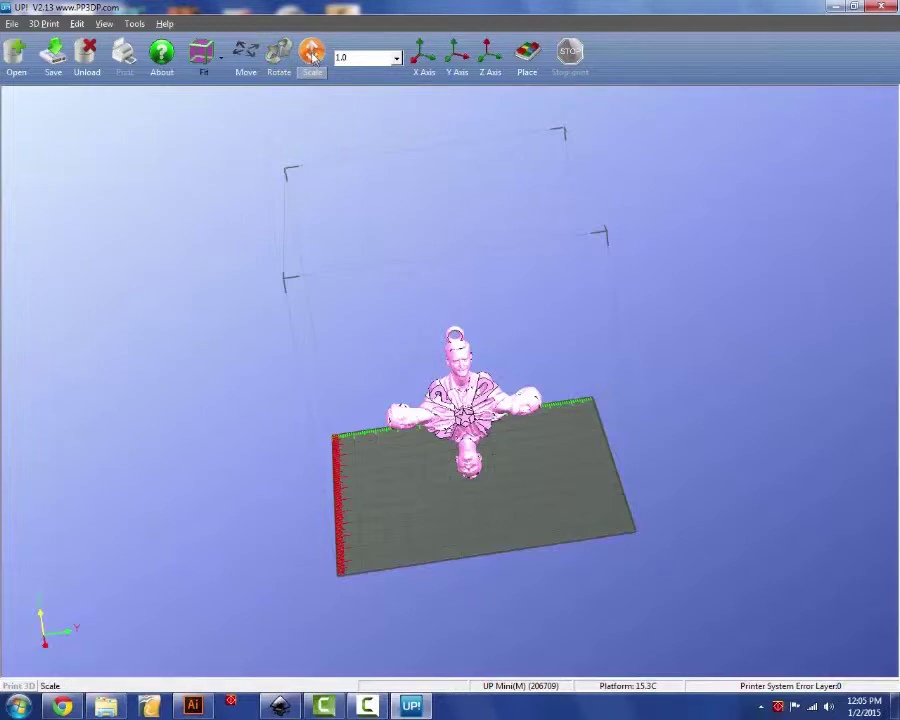
{"action": "left_click", "coordinate": [396, 58]}
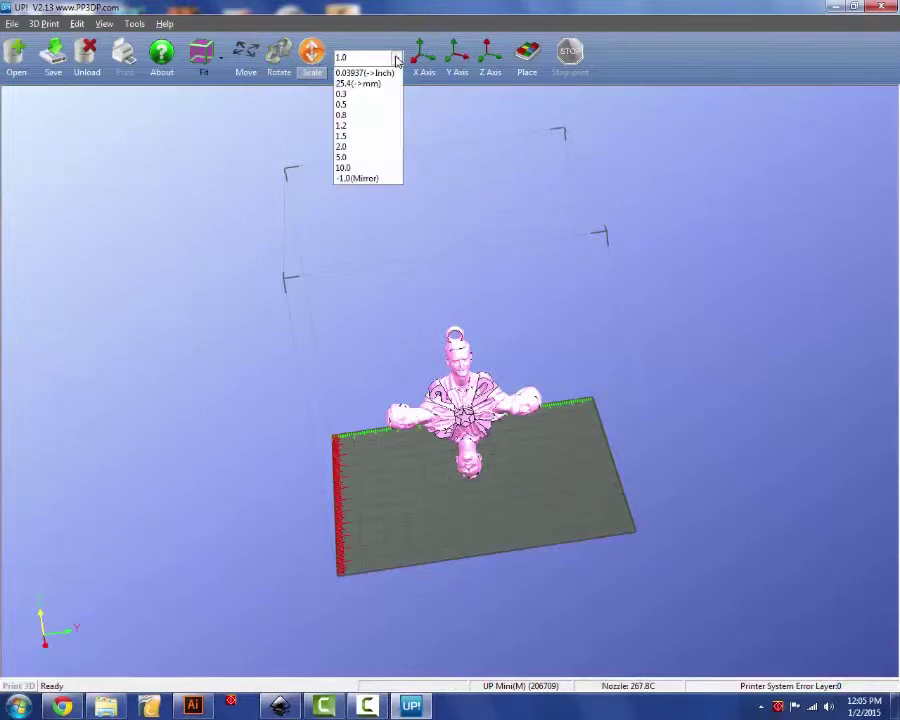
{"action": "left_click", "coordinate": [371, 105]}
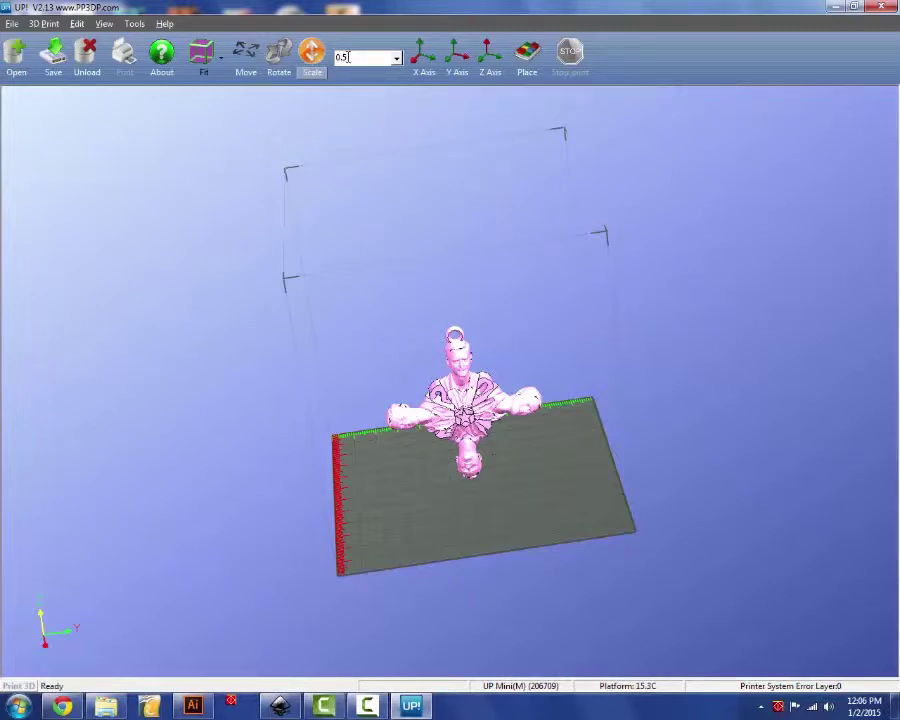
{"action": "left_click", "coordinate": [396, 58]}
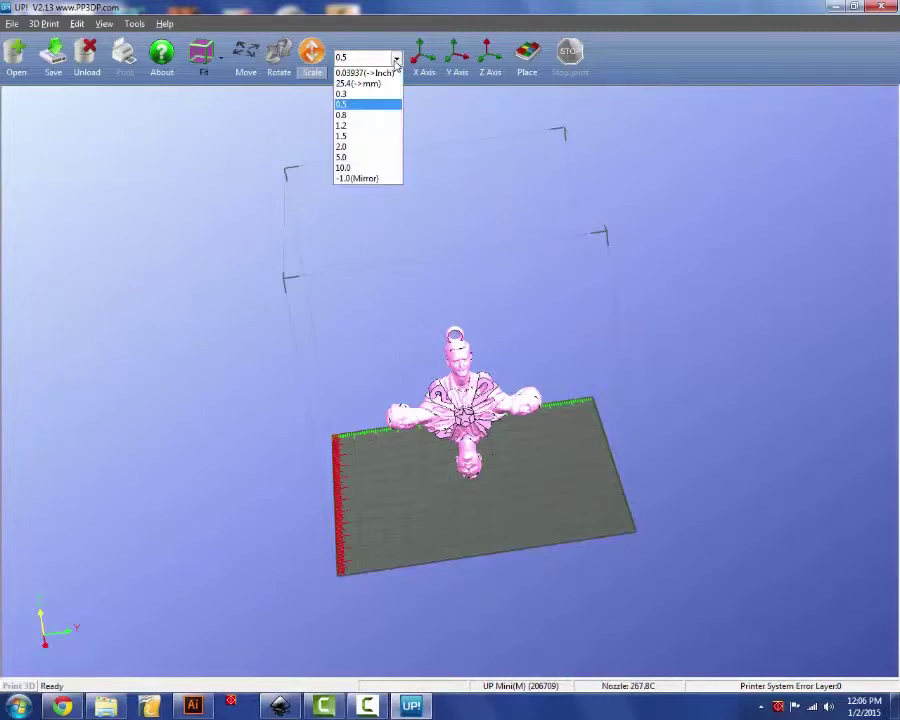
{"action": "left_click", "coordinate": [375, 108]}
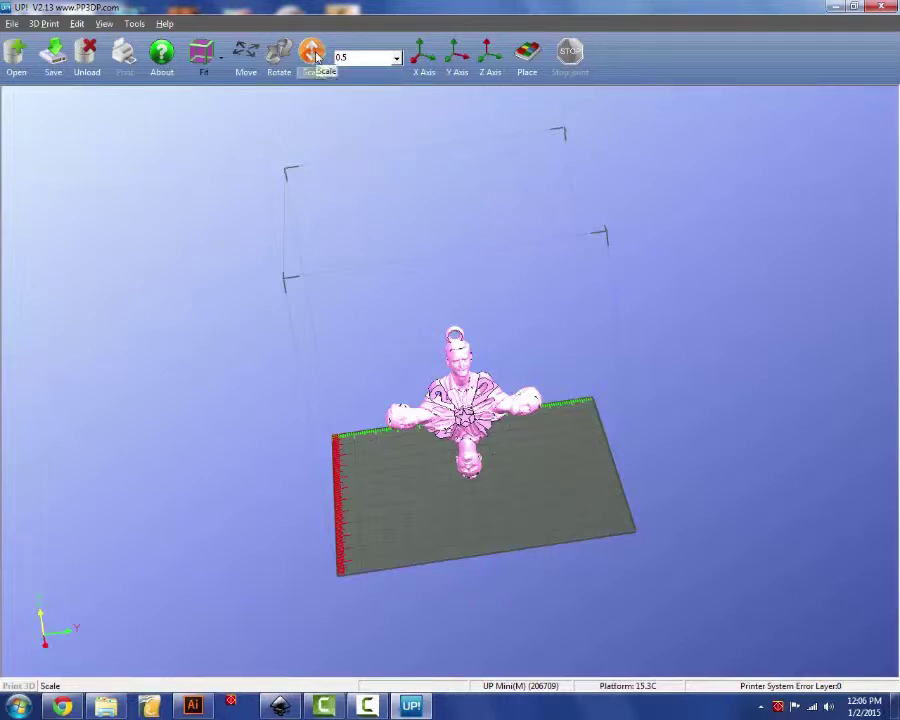
{"action": "left_click", "coordinate": [312, 52]}
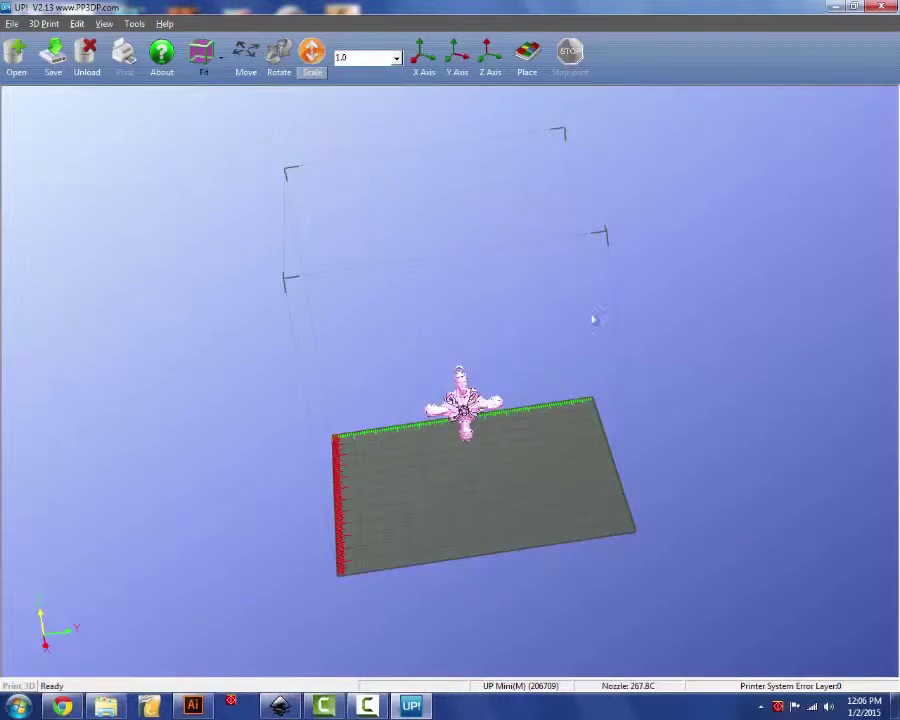
Drop the pendant onto the build platform and check it sits level
{"action": "scroll", "coordinate": [496, 356], "scroll_direction": "up", "scroll_amount": 3}
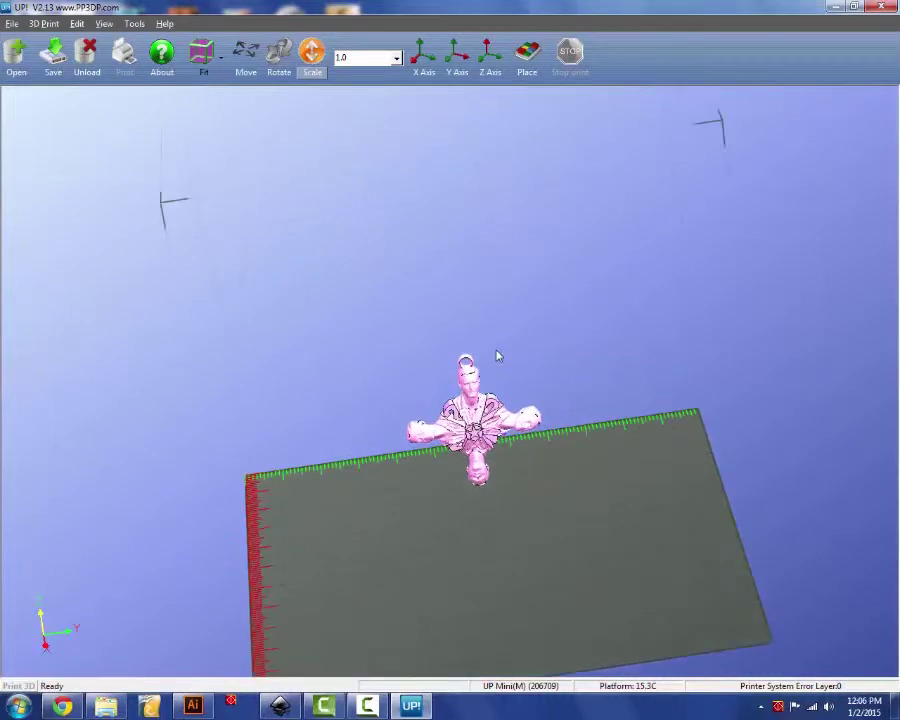
{"action": "mouse_move", "coordinate": [564, 364]}
{"action": "left_mouse_down"}
{"action": "mouse_move", "coordinate": [542, 328]}
{"action": "mouse_move", "coordinate": [562, 344]}
{"action": "left_mouse_up"}
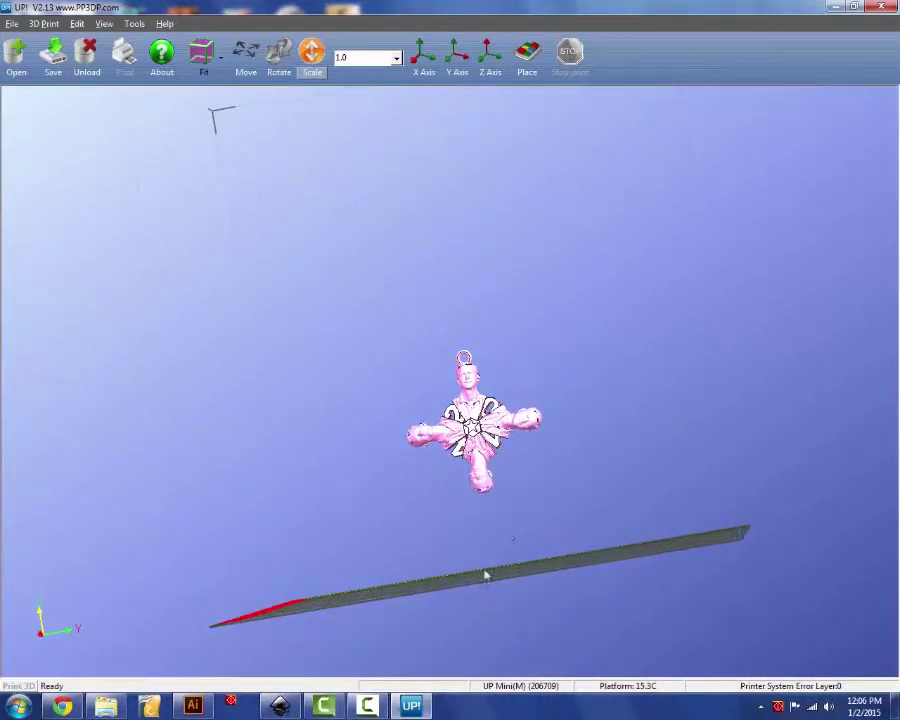
{"action": "left_click", "coordinate": [526, 58]}
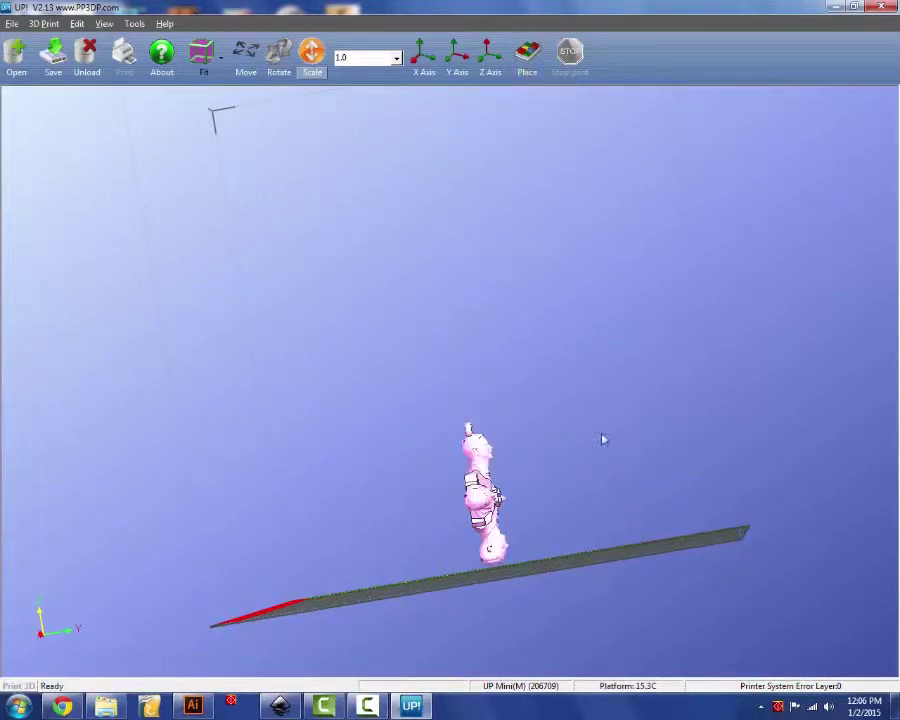
{"action": "mouse_move", "coordinate": [603, 439]}
{"action": "left_mouse_down"}
{"action": "mouse_move", "coordinate": [538, 436]}
{"action": "mouse_move", "coordinate": [504, 462]}
{"action": "mouse_move", "coordinate": [470, 452]}
{"action": "mouse_move", "coordinate": [592, 452]}
{"action": "left_mouse_up"}
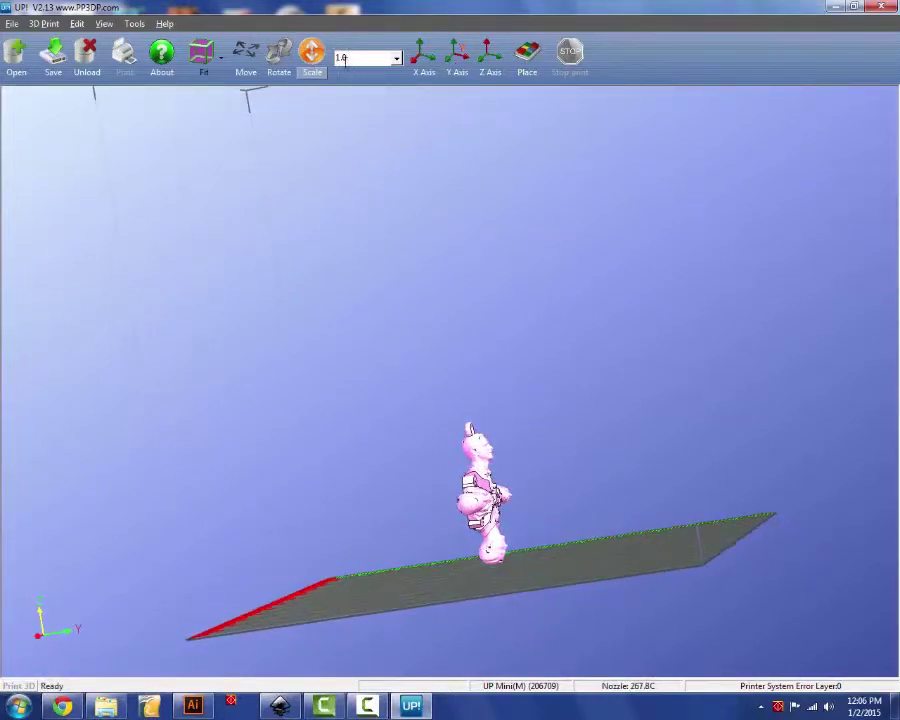
Rotate the pendant three 90° turns about Y so it lies flat, then place it
{"action": "left_click", "coordinate": [279, 52]}
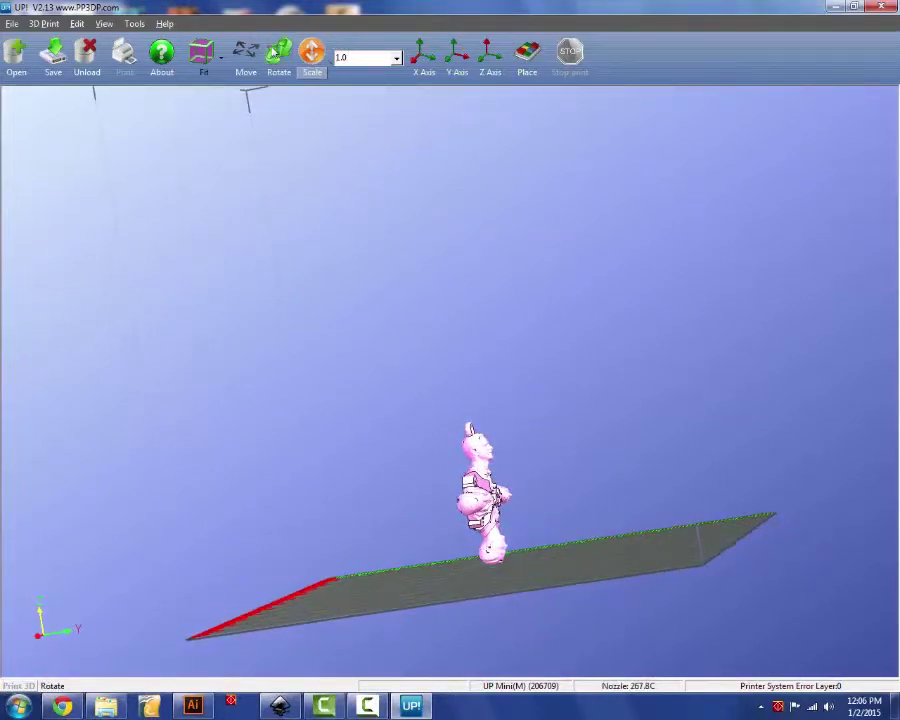
{"action": "left_click", "coordinate": [456, 55]}
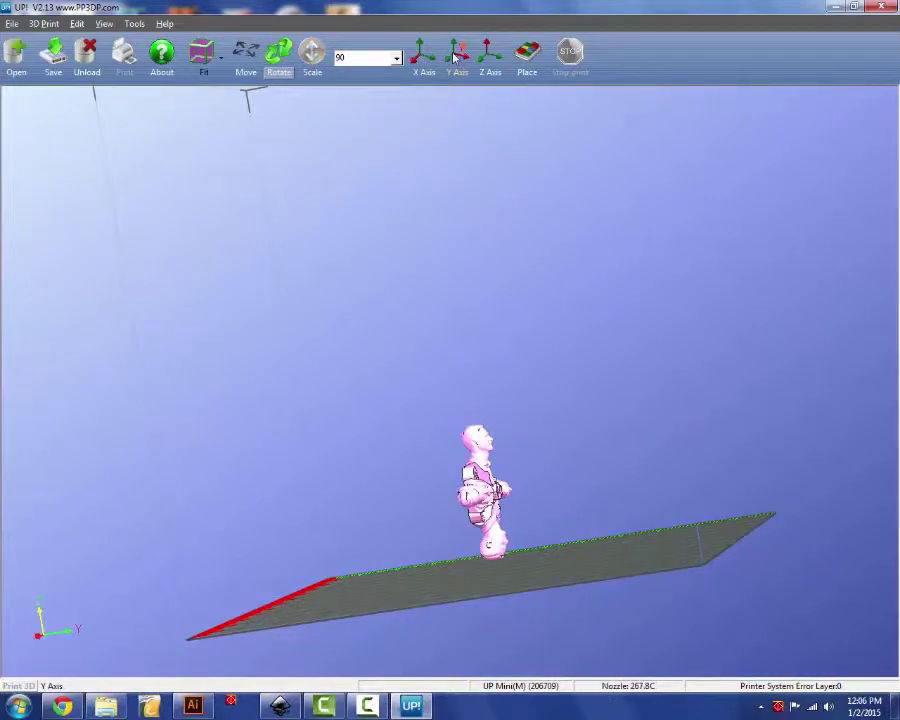
{"action": "left_click", "coordinate": [456, 55]}
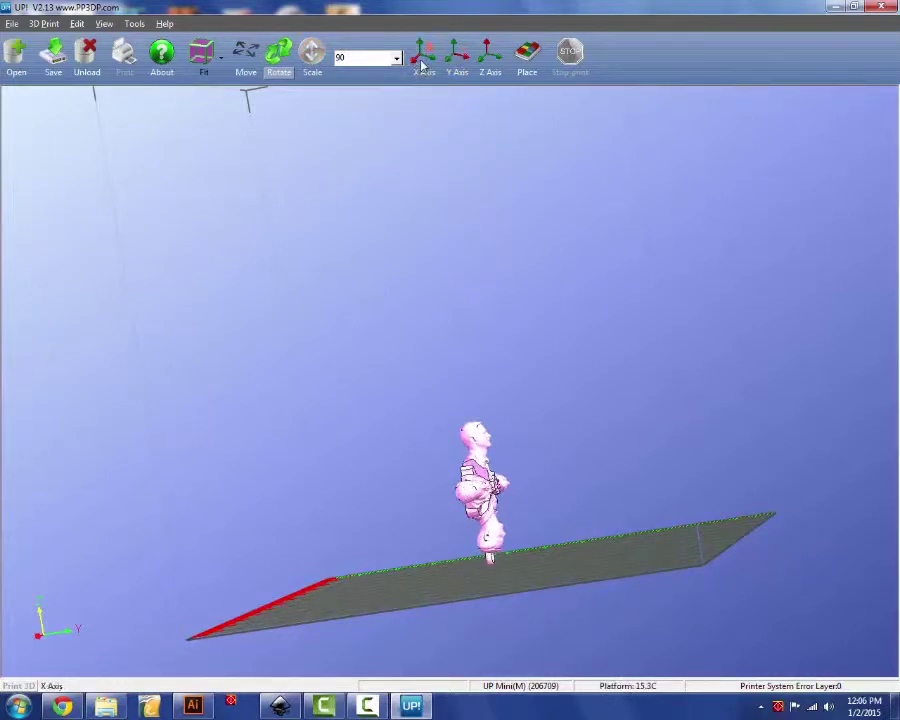
{"action": "left_click", "coordinate": [456, 55]}
{"action": "left_click_drag", "start_coordinate": [468, 613], "coordinate": [600, 467]}
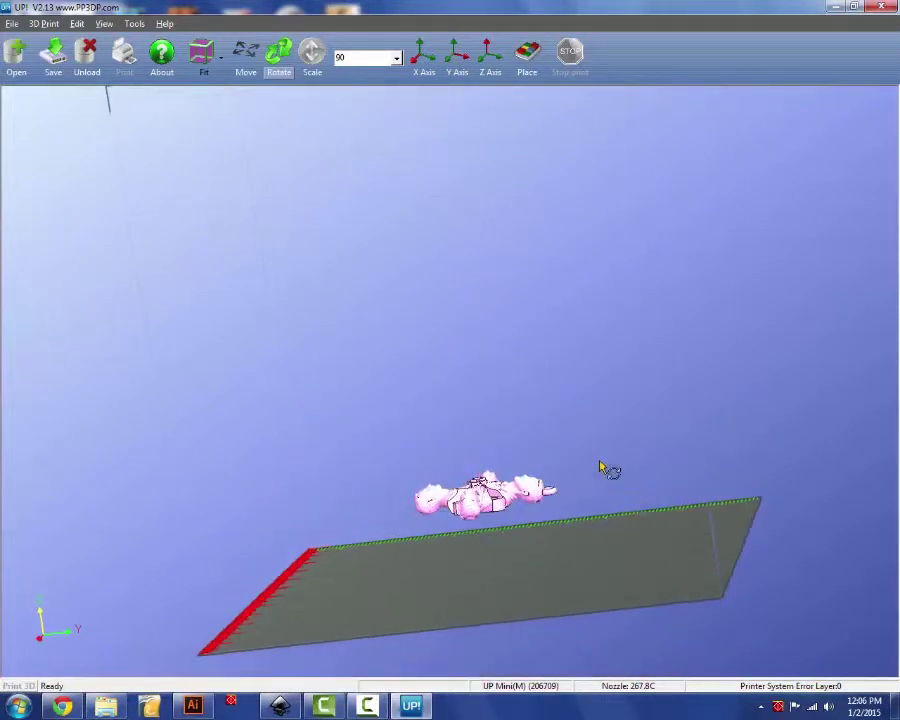
{"action": "left_click", "coordinate": [527, 55]}
{"action": "left_click_drag", "start_coordinate": [492, 521], "coordinate": [566, 503]}
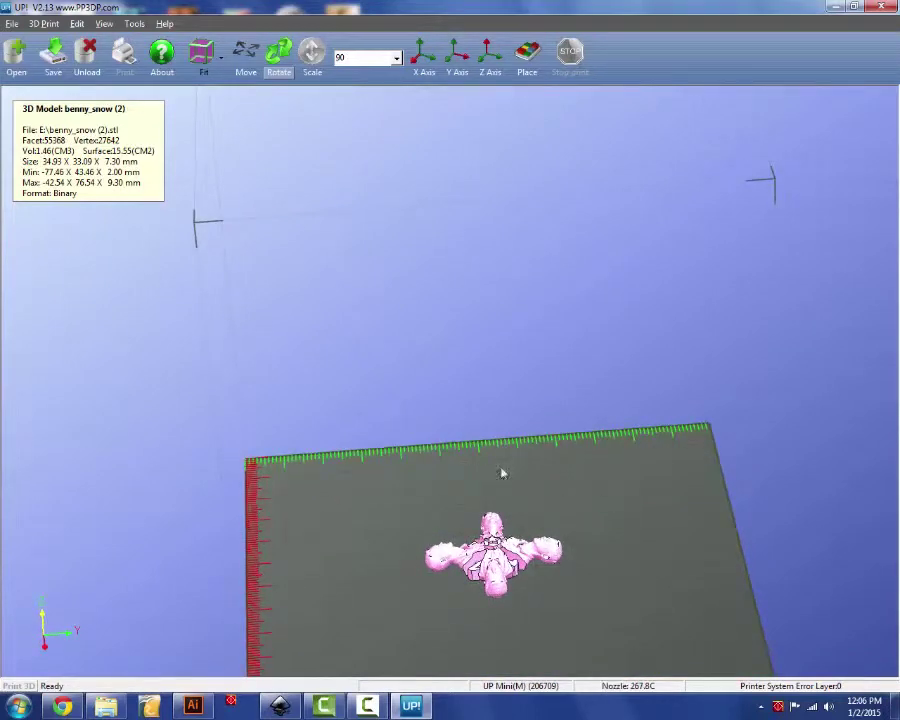
Initialize the UP Mini from the 3D Print menu until it reads Prepared for Printing
{"action": "left_click_drag", "start_coordinate": [500, 488], "coordinate": [496, 428]}
{"action": "left_click_drag", "start_coordinate": [524, 382], "coordinate": [537, 493]}
{"action": "left_click", "coordinate": [42, 25]}
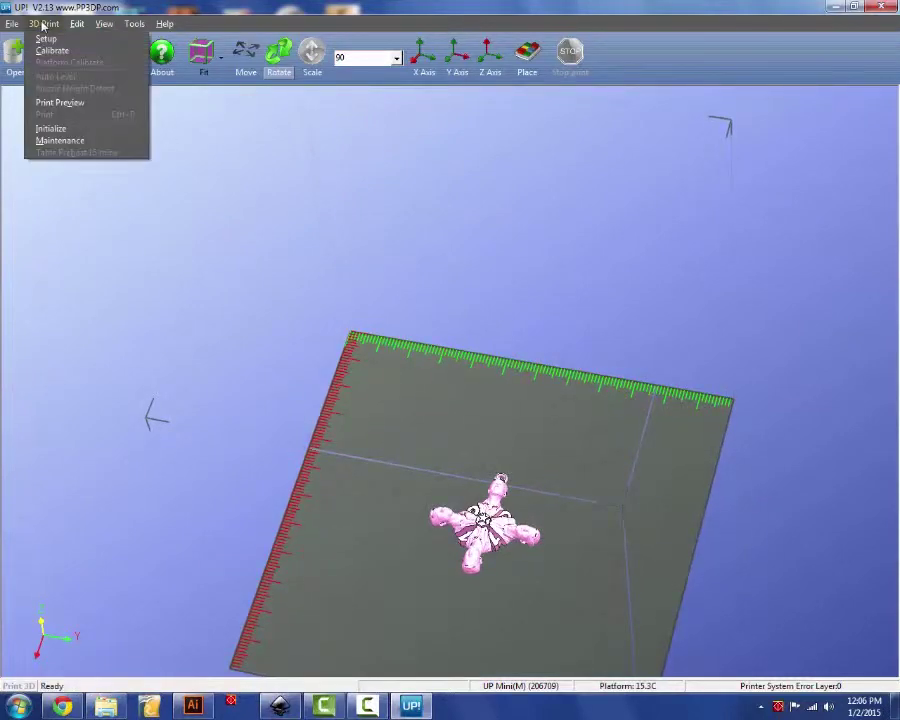
{"action": "left_click", "coordinate": [52, 129]}
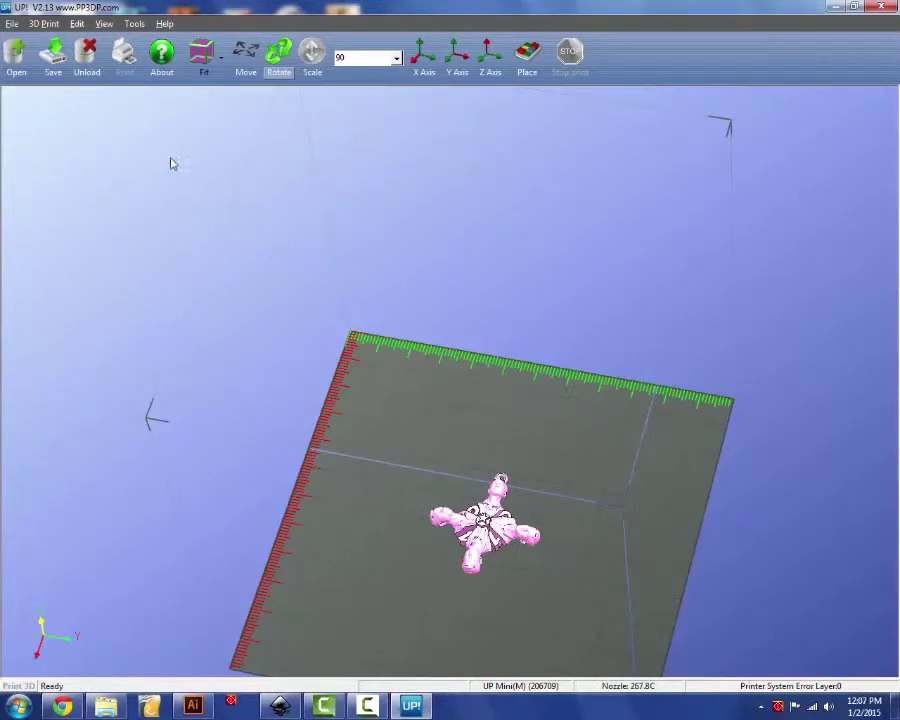
{"action": "left_click", "coordinate": [43, 24]}
{"action": "left_click", "coordinate": [43, 24]}
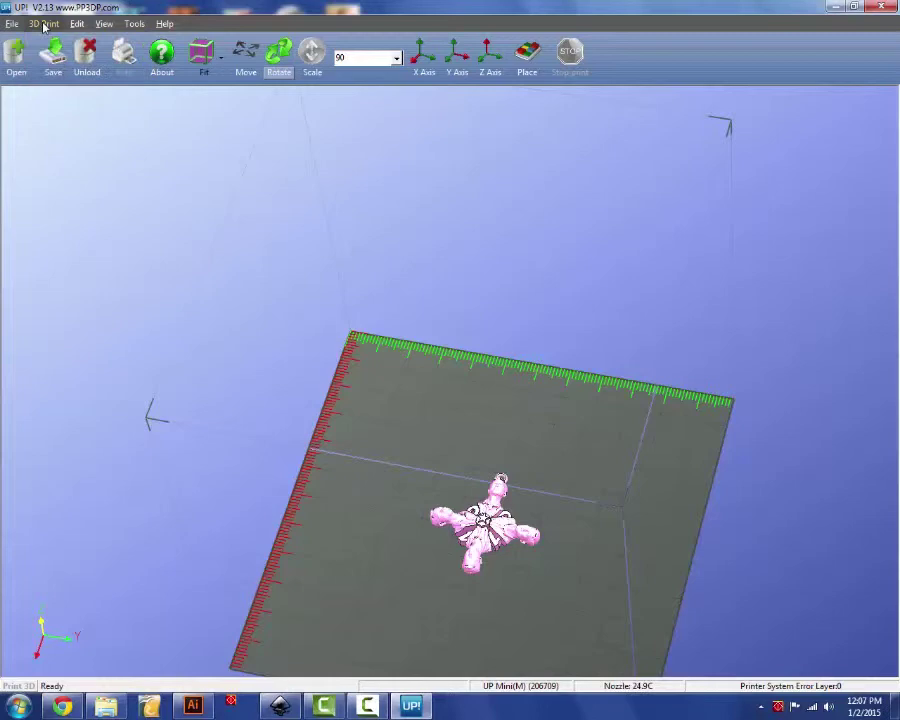
{"action": "left_click", "coordinate": [44, 26]}
{"action": "left_click", "coordinate": [44, 26]}
{"action": "left_click", "coordinate": [44, 25]}
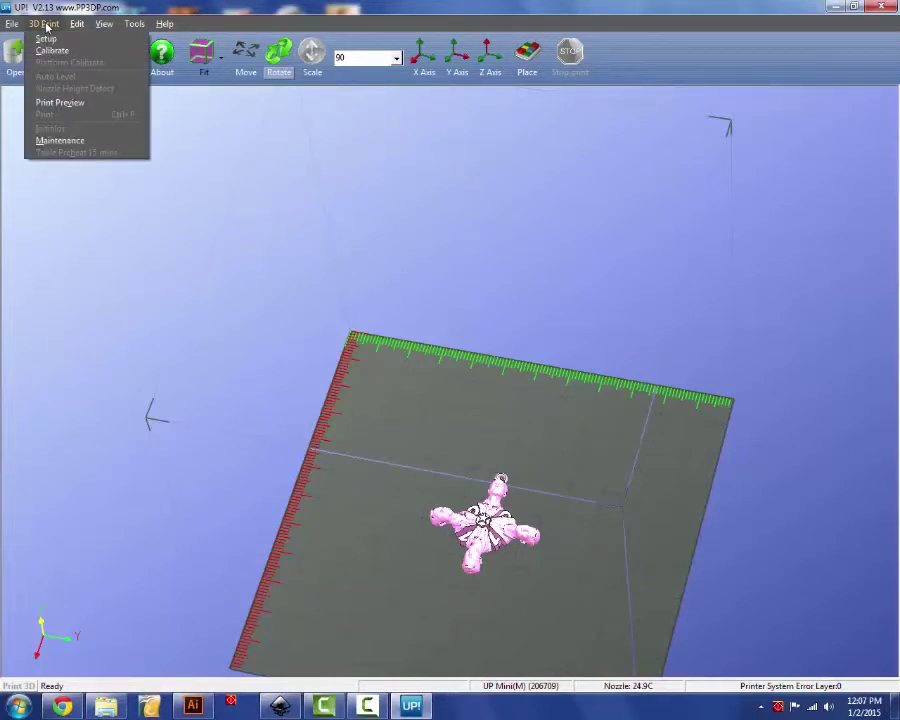
{"action": "left_click", "coordinate": [45, 26]}
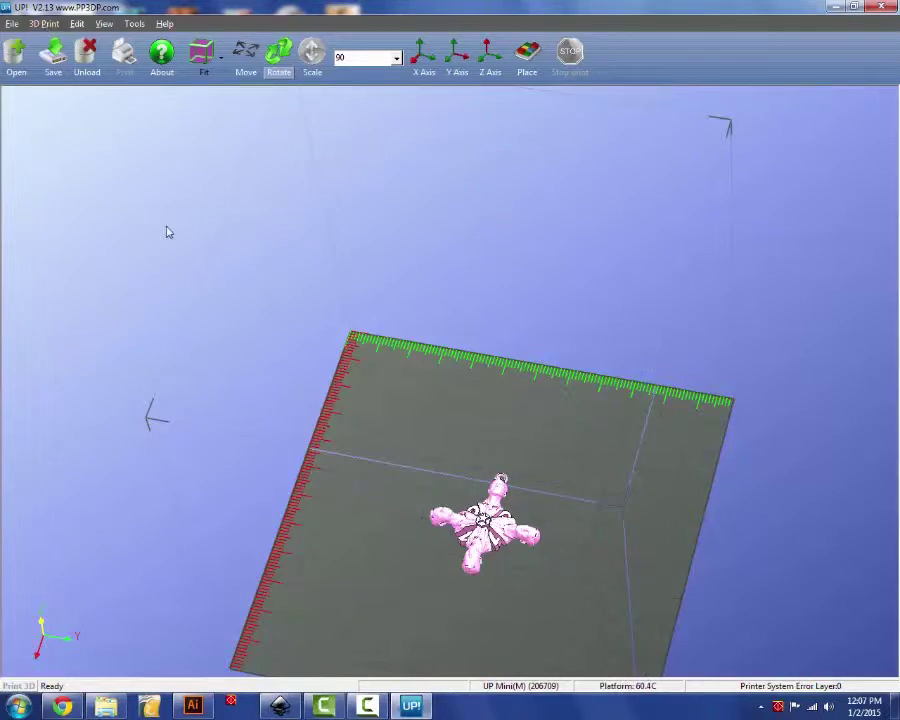
{"action": "left_click", "coordinate": [45, 26]}
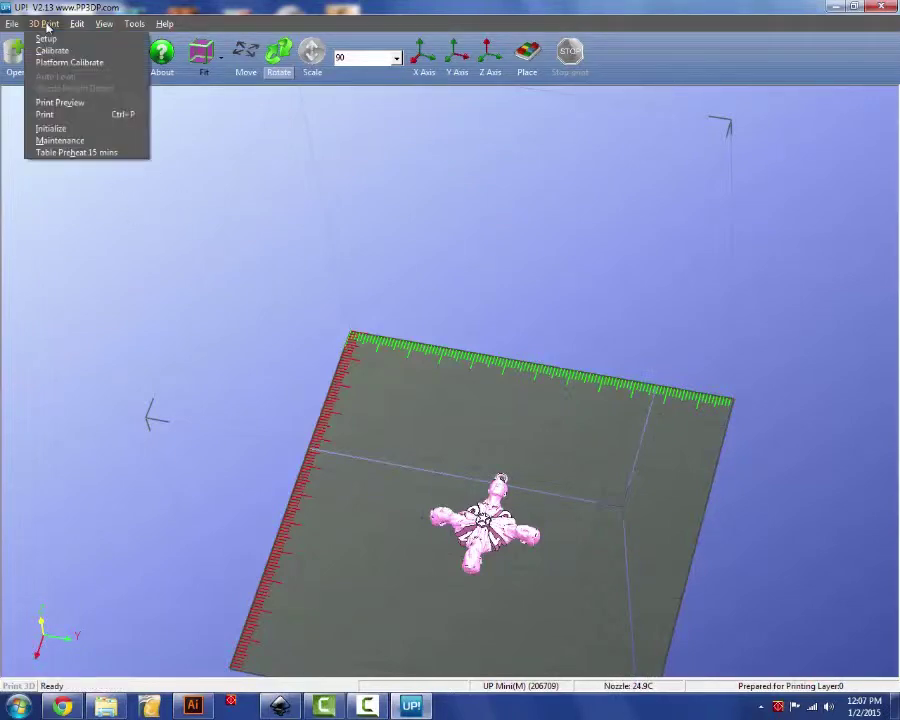
In the Print dialog, try Normal, Fine and Fast quality, settling on Normal
{"action": "left_click", "coordinate": [45, 115]}
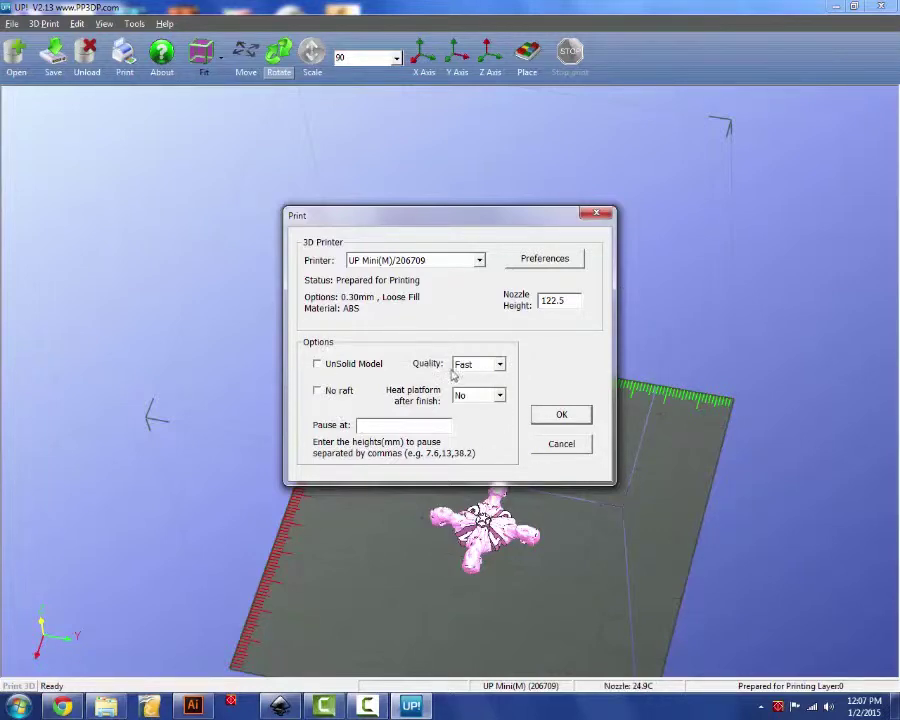
{"action": "left_click", "coordinate": [502, 366]}
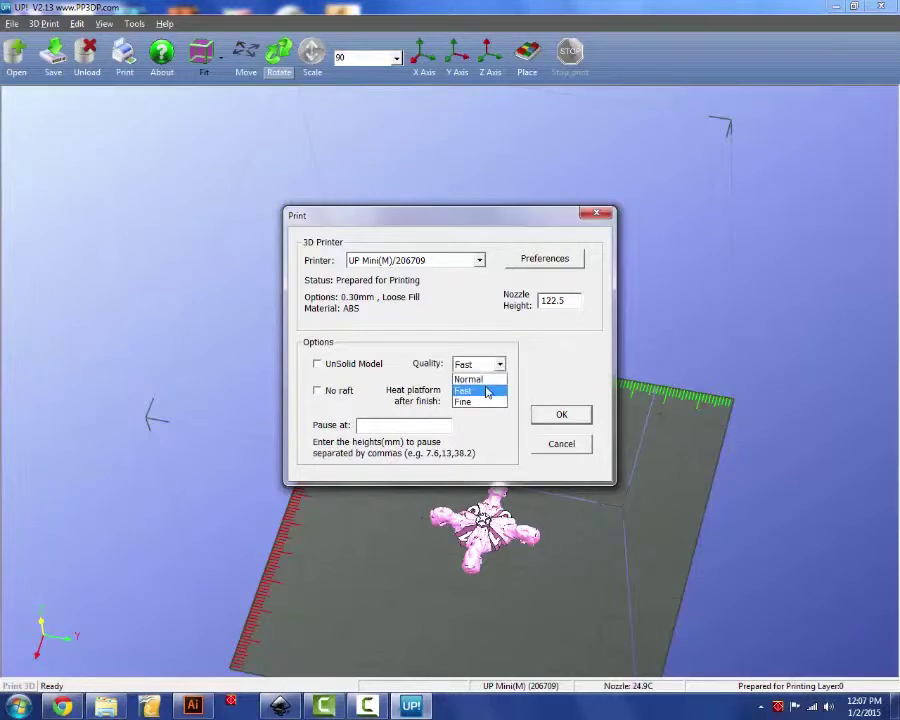
{"action": "left_click", "coordinate": [488, 379]}
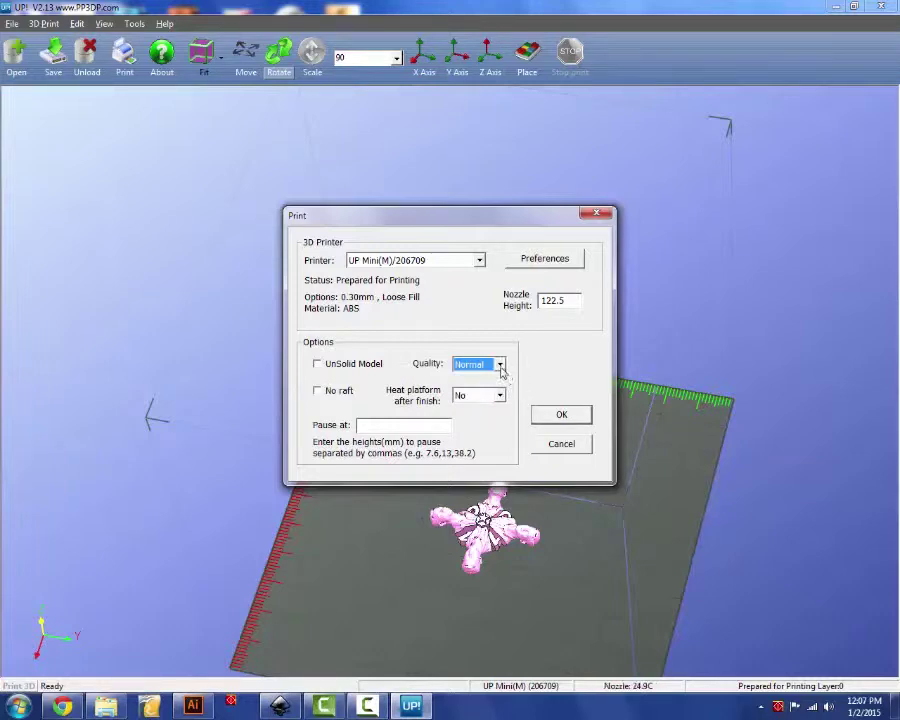
{"action": "left_click", "coordinate": [500, 366]}
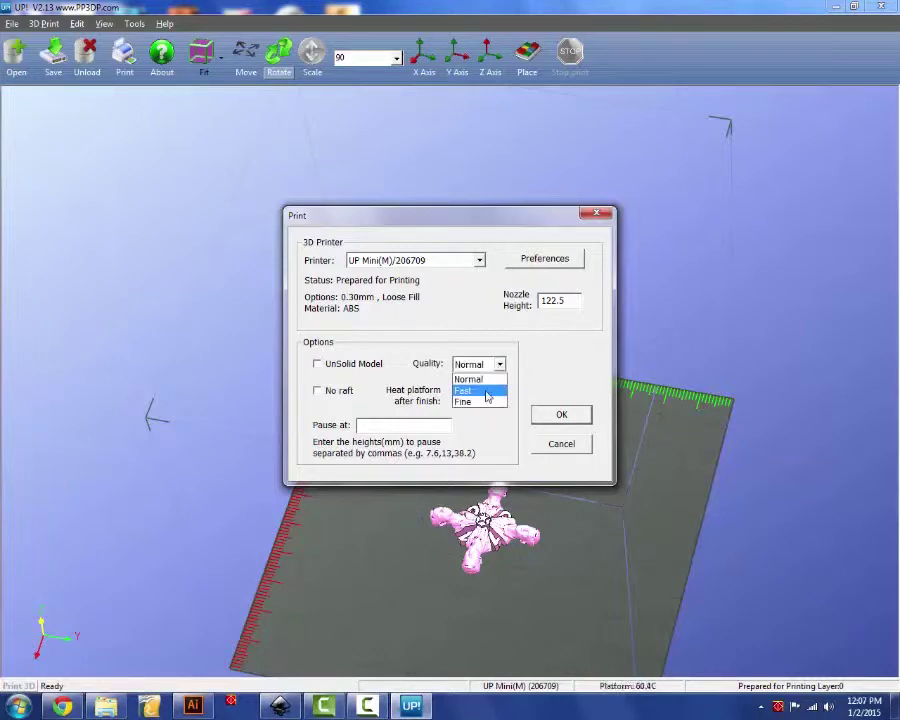
{"action": "left_click", "coordinate": [481, 402]}
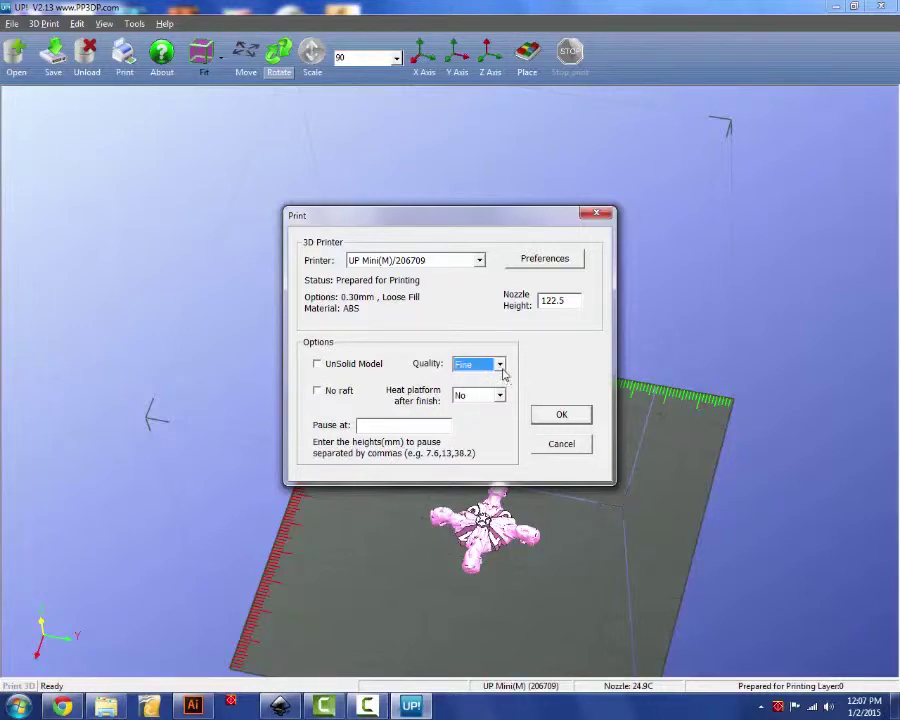
{"action": "left_click", "coordinate": [502, 367]}
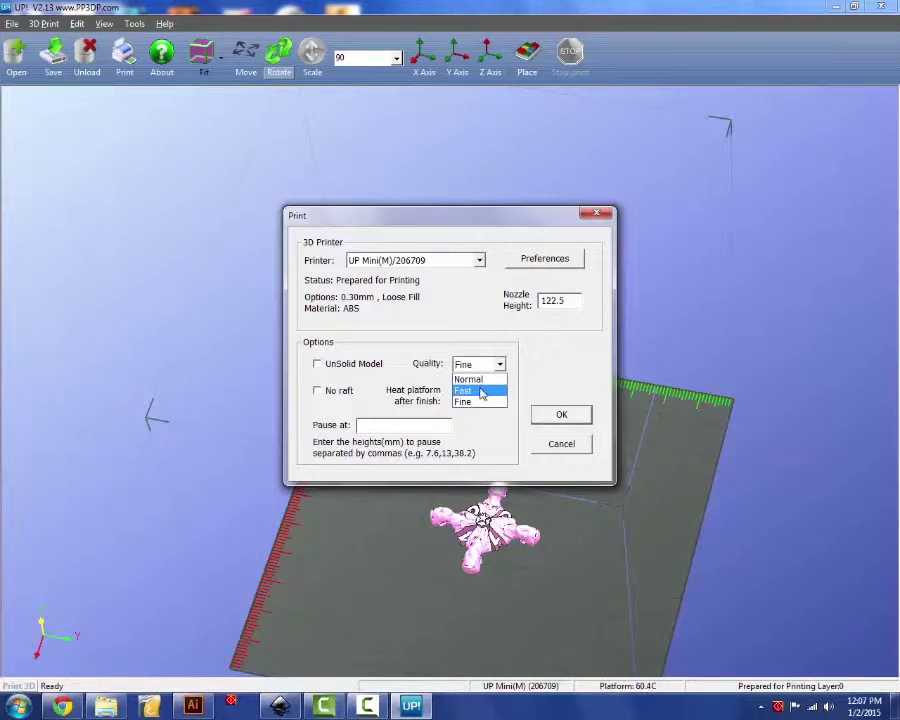
{"action": "left_click", "coordinate": [478, 390]}
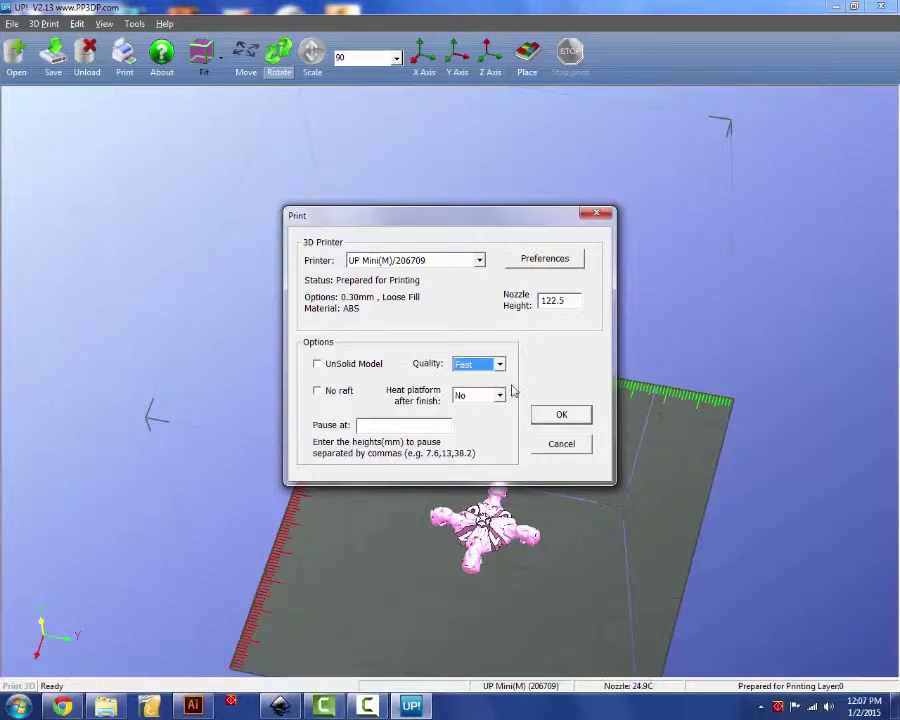
{"action": "left_click", "coordinate": [500, 365]}
{"action": "left_click", "coordinate": [496, 376]}
Keep platform heating after finish at No, dismiss the colour prompt, and keep the raft
{"action": "left_click", "coordinate": [499, 396]}
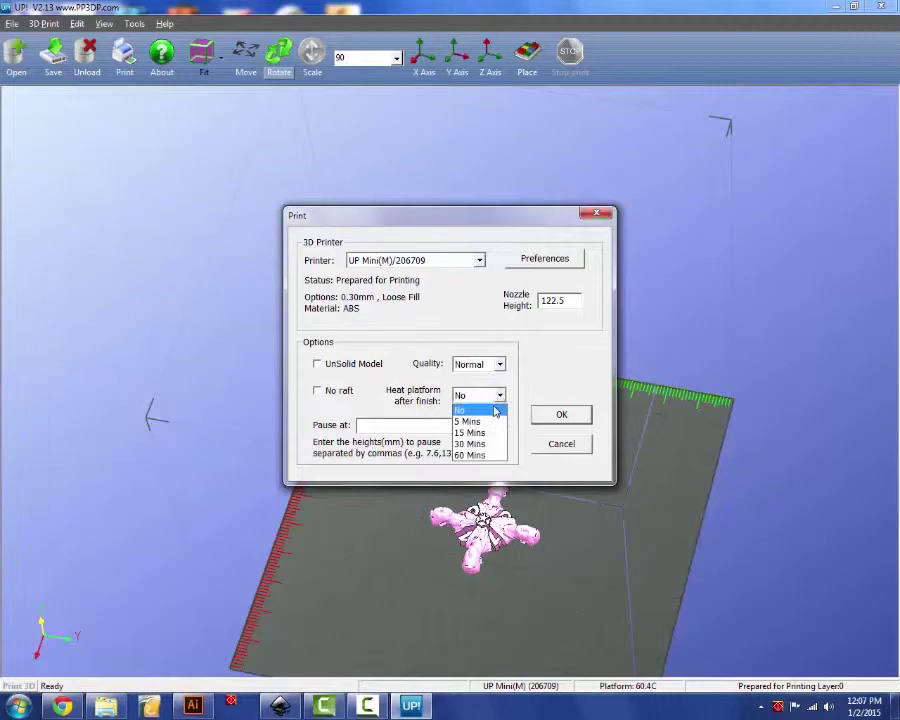
{"action": "left_click", "coordinate": [494, 411]}
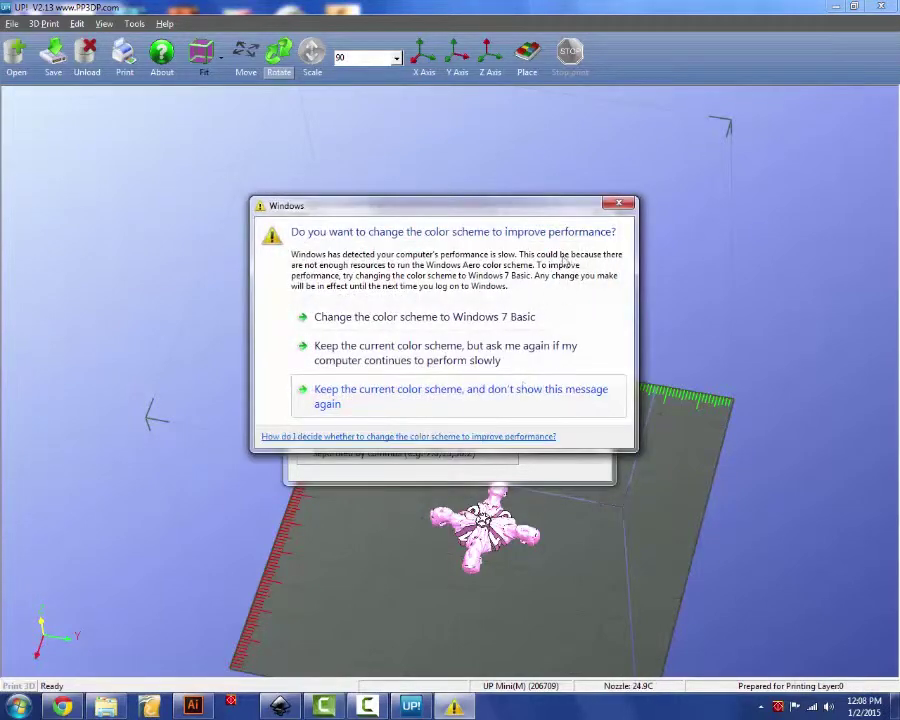
{"action": "left_click", "coordinate": [619, 203]}
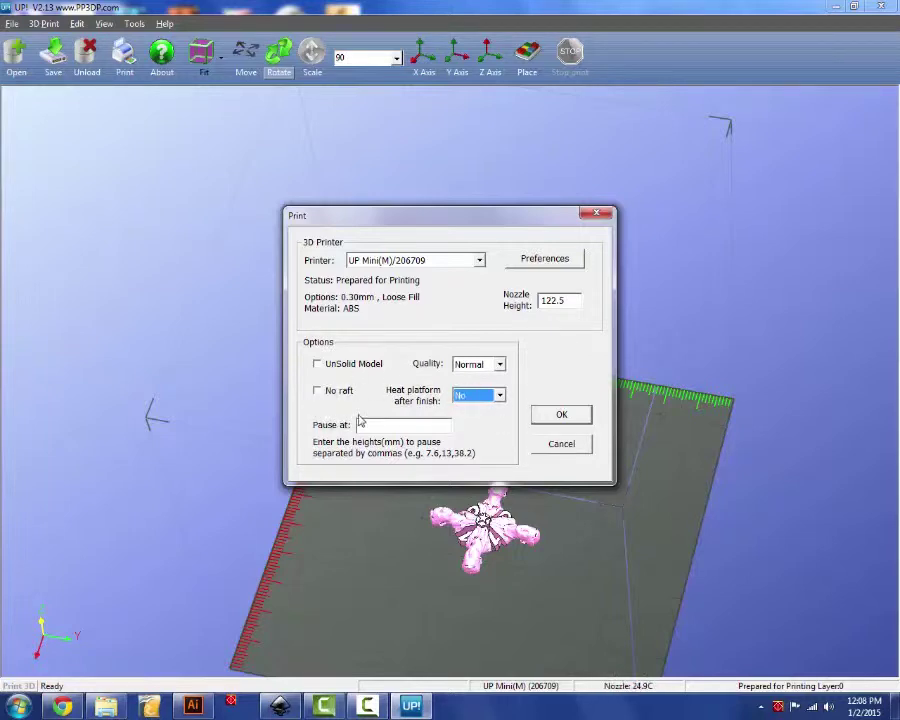
{"action": "left_click", "coordinate": [317, 392]}
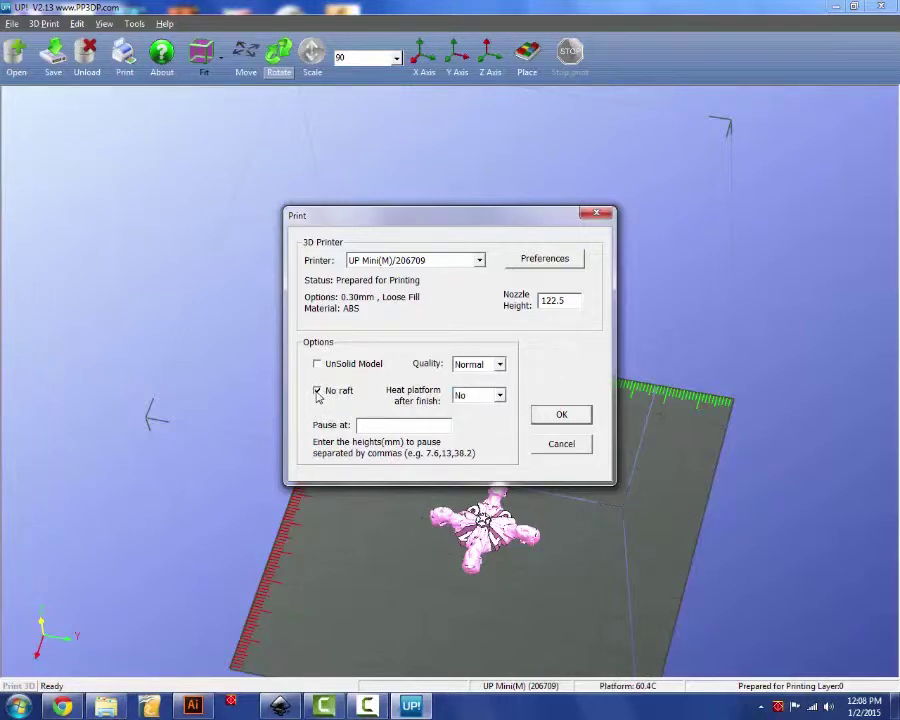
{"action": "left_click", "coordinate": [317, 392]}
{"action": "left_click", "coordinate": [399, 428]}
Open the UP Mini setup preferences and set Z resolution to 0.20mm
{"action": "left_click", "coordinate": [543, 259]}
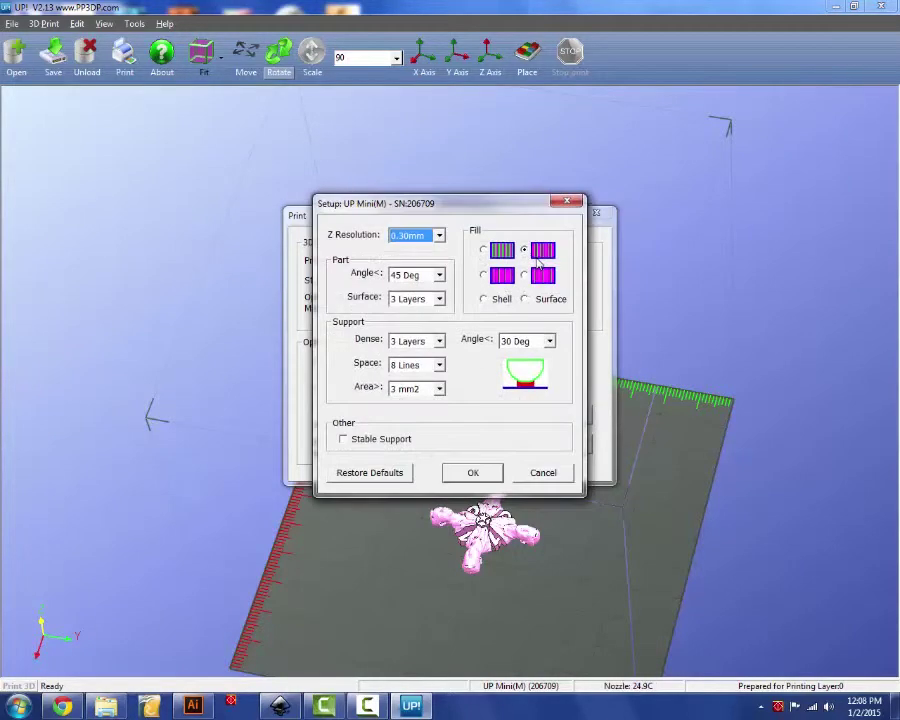
{"action": "left_click", "coordinate": [440, 236]}
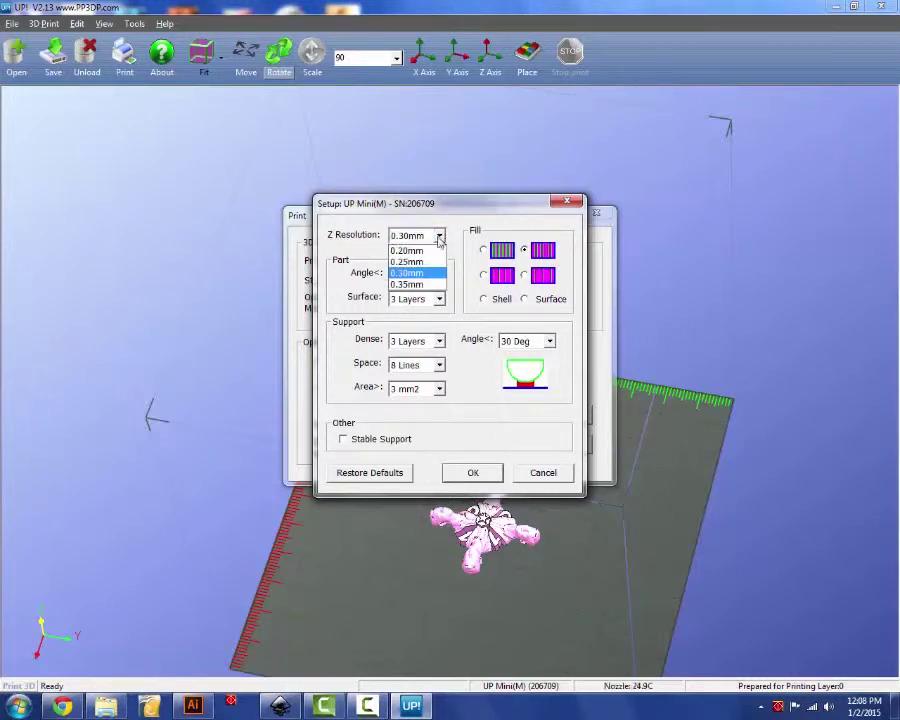
{"action": "left_click", "coordinate": [422, 249]}
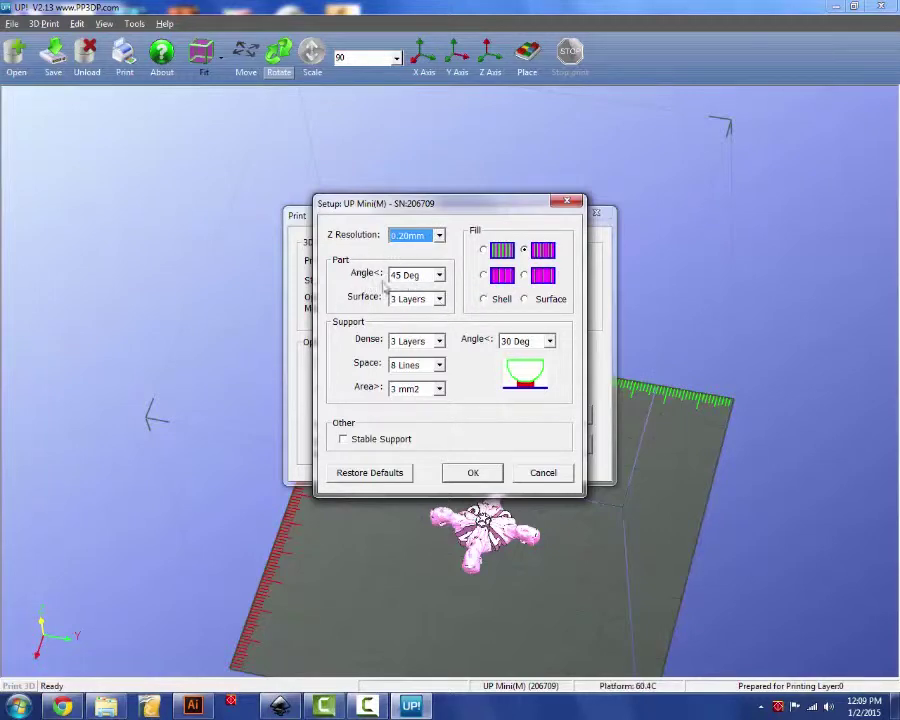
Try Surface 2 Layers, return to 3 Layers, and choose a different part Fill pattern
{"action": "left_click", "coordinate": [439, 299]}
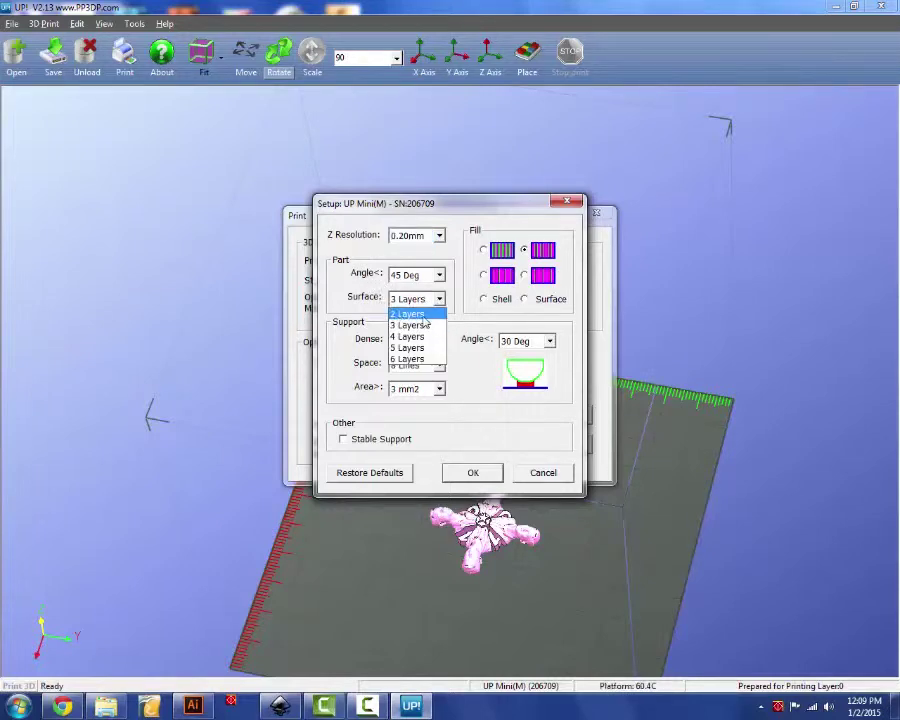
{"action": "left_click", "coordinate": [415, 313]}
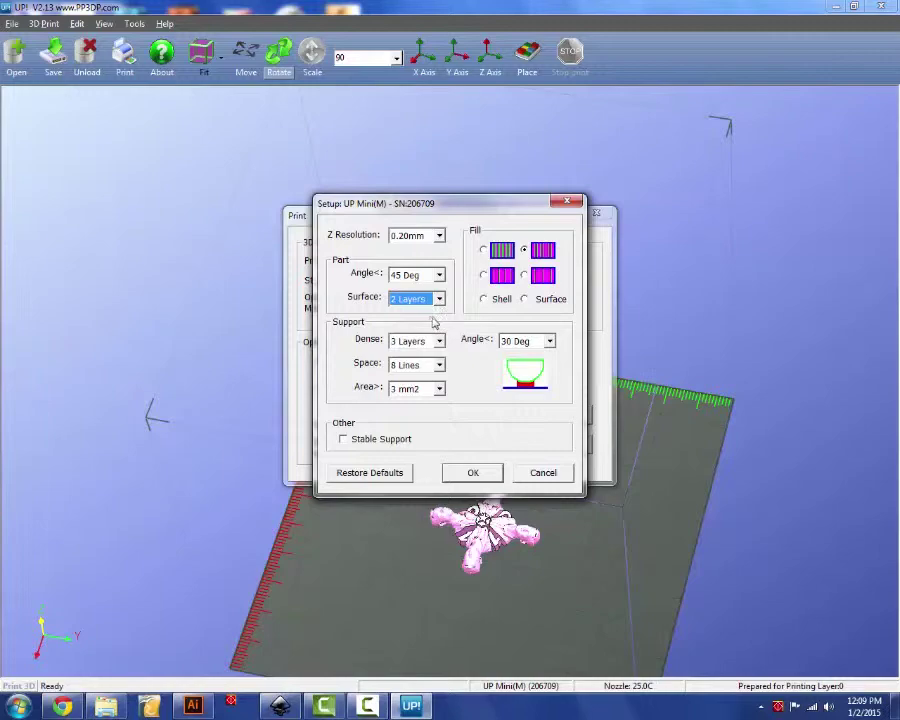
{"action": "left_click", "coordinate": [439, 299]}
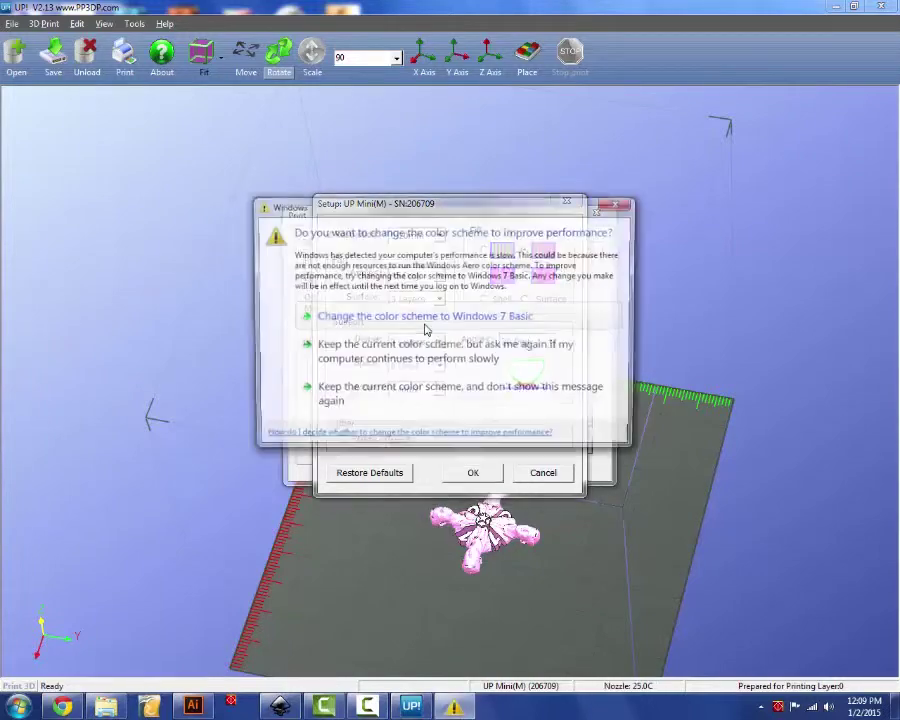
{"action": "left_click", "coordinate": [624, 206]}
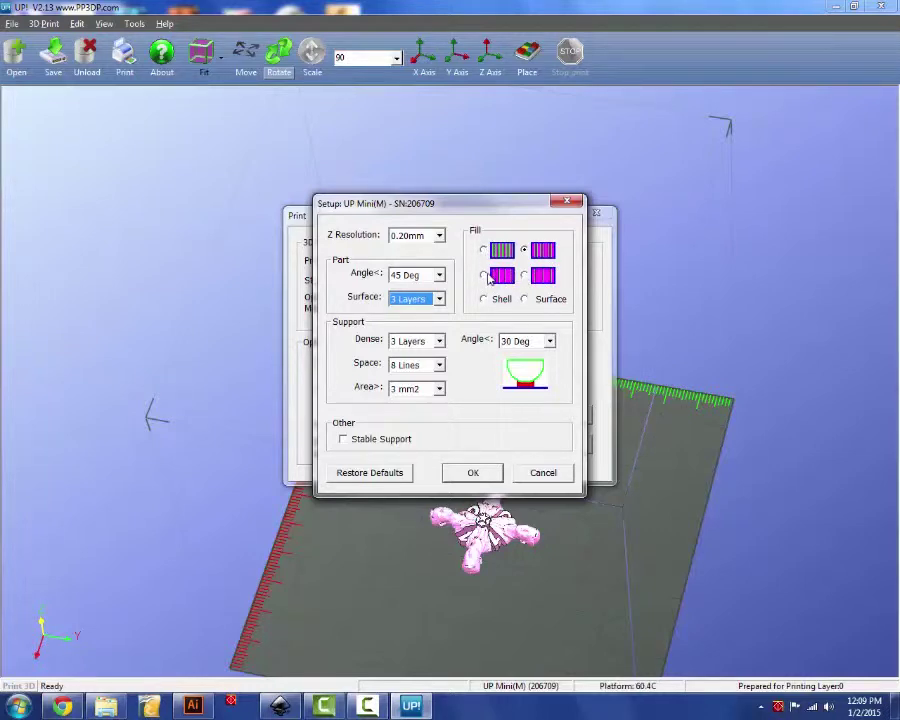
{"action": "left_click", "coordinate": [484, 250]}
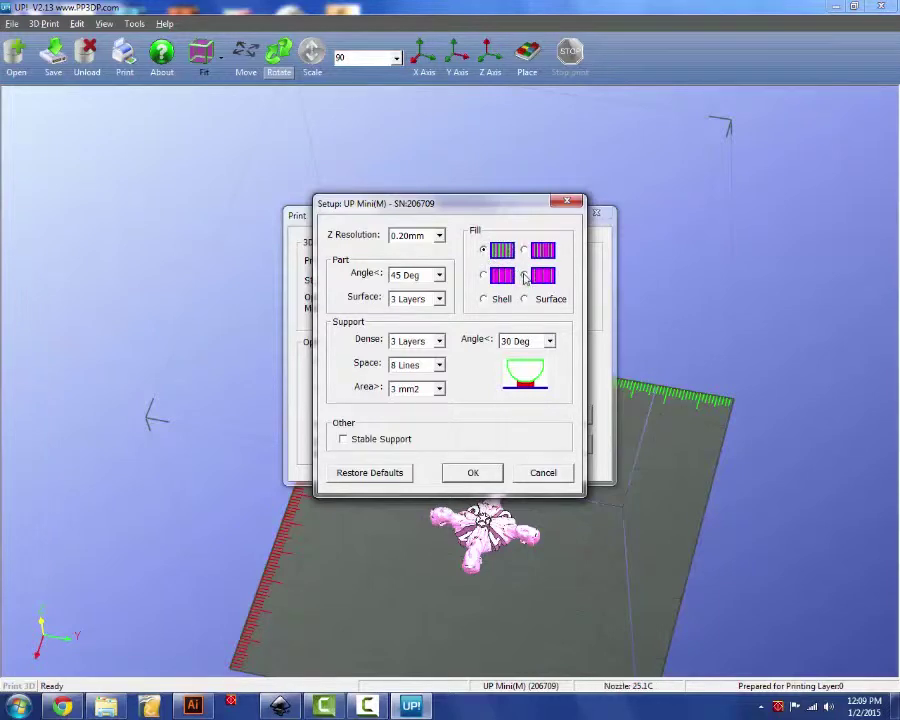
{"action": "left_click", "coordinate": [524, 275]}
Try support angles of 10 and 80 Deg, finally settling on 10 Deg
{"action": "left_click", "coordinate": [549, 342]}
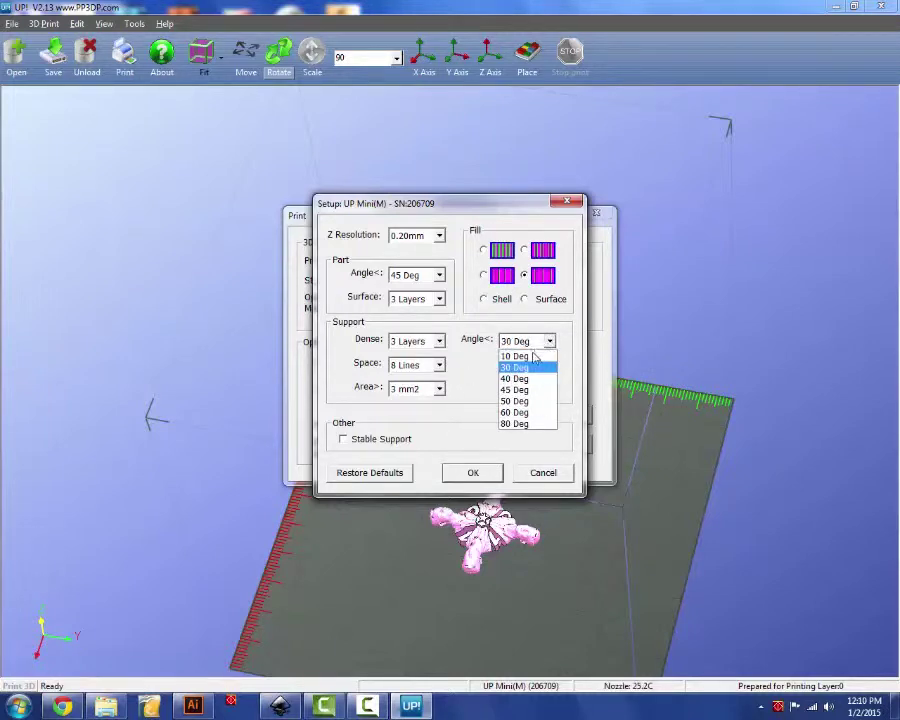
{"action": "left_click", "coordinate": [533, 355]}
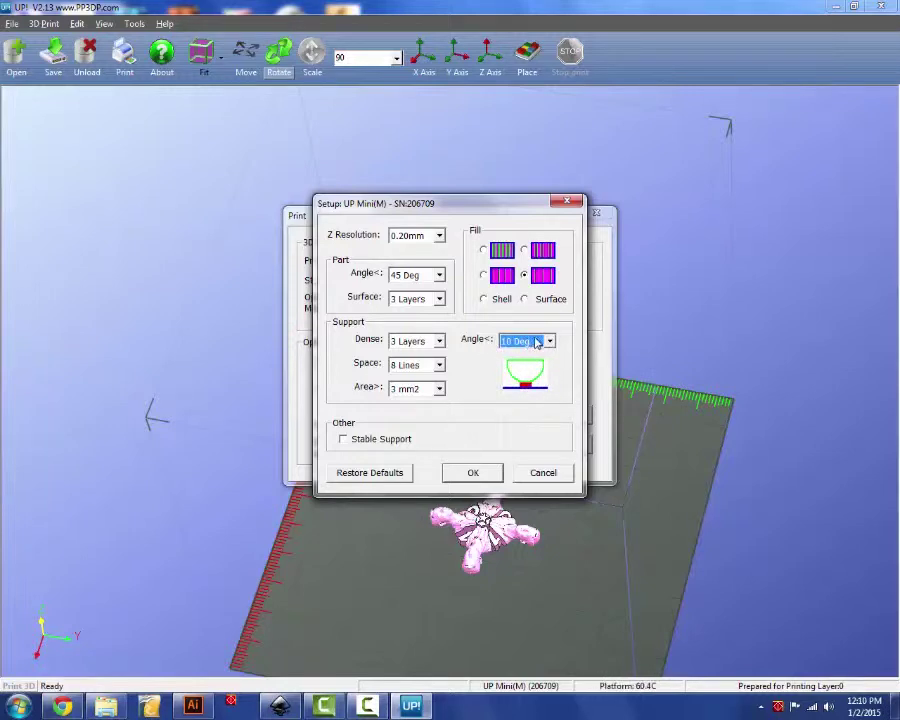
{"action": "left_click", "coordinate": [548, 341]}
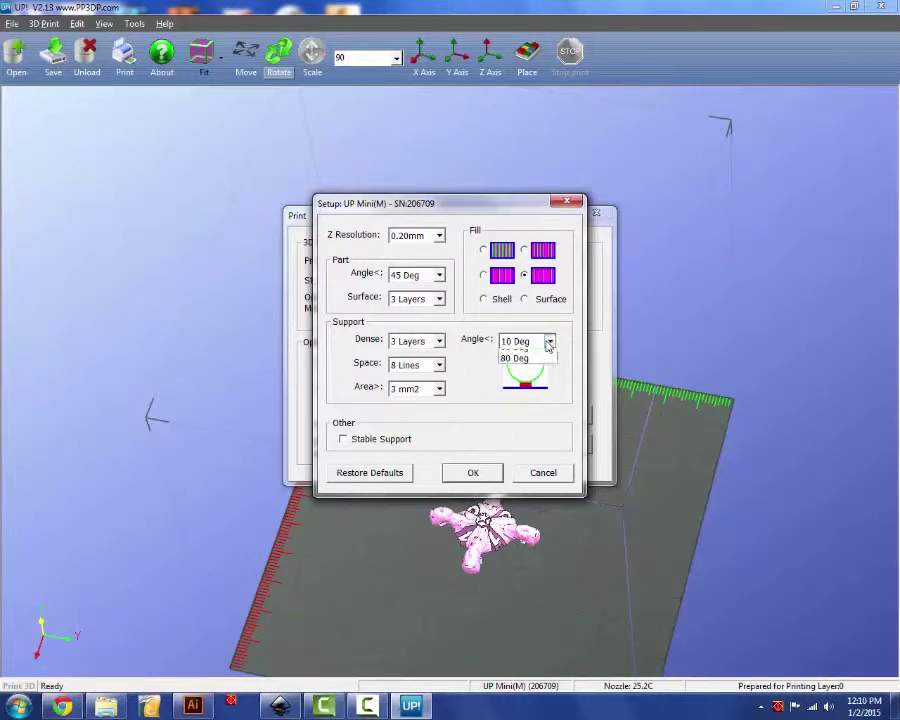
{"action": "left_click", "coordinate": [528, 423]}
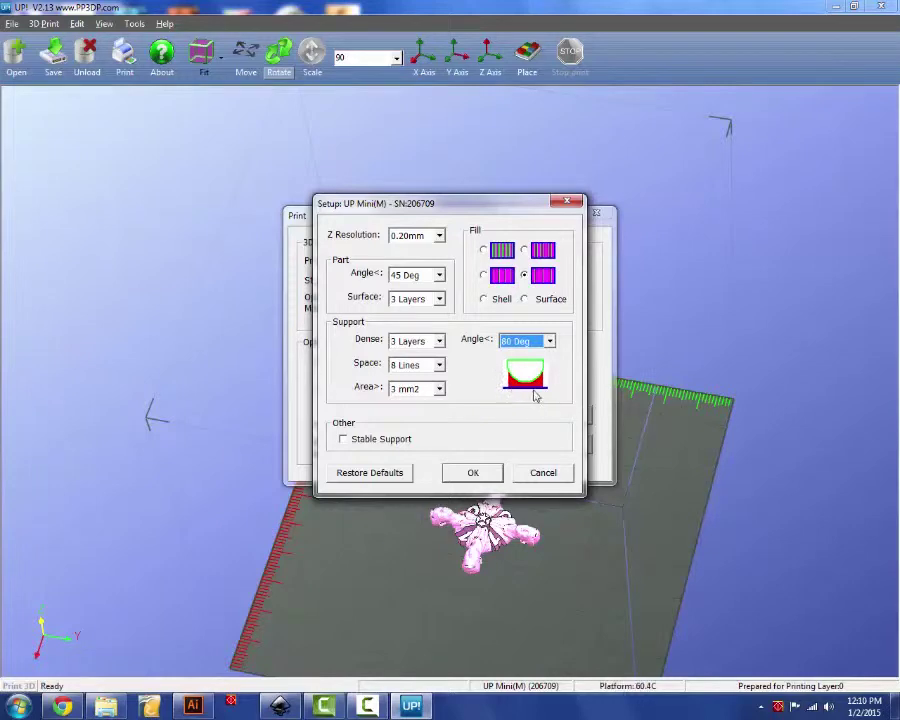
{"action": "left_click", "coordinate": [549, 341]}
{"action": "left_click", "coordinate": [516, 356]}
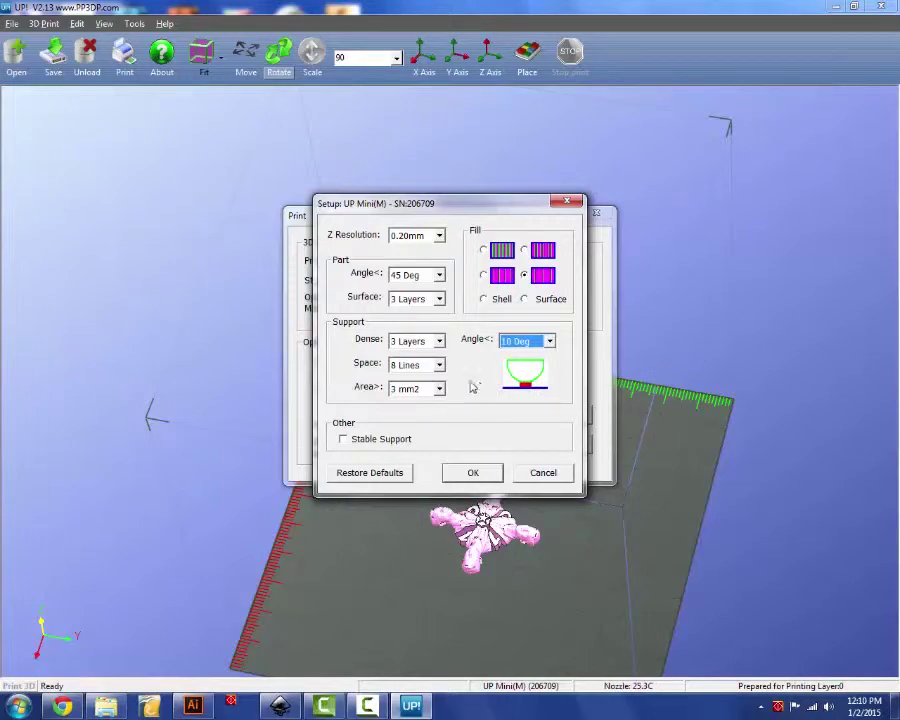
Set support Dense to 2 Layers and keep Space at 8 Lines
{"action": "left_click", "coordinate": [439, 341]}
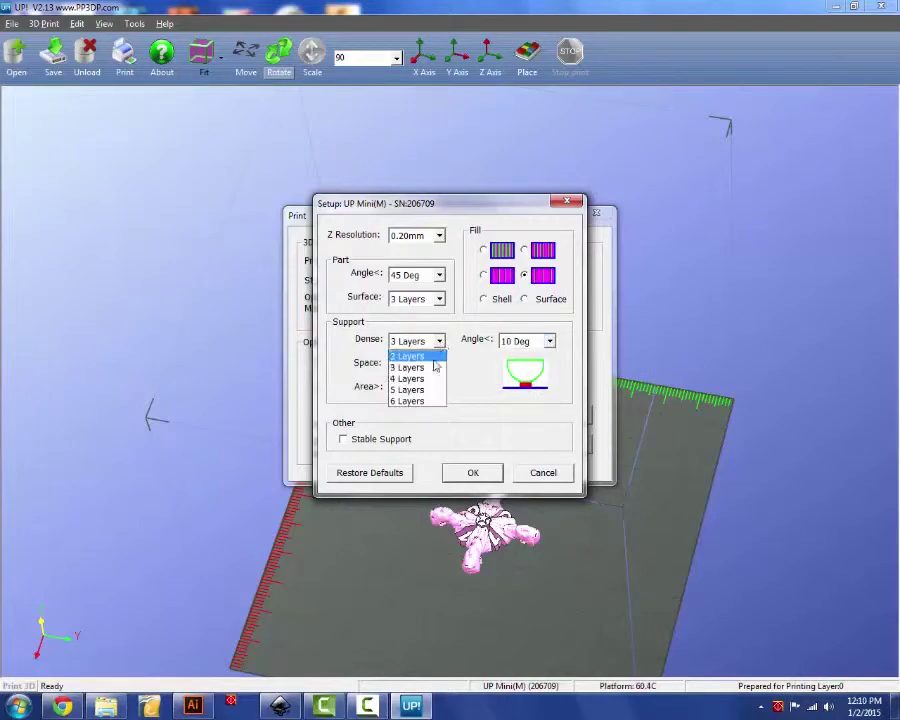
{"action": "left_click", "coordinate": [435, 362]}
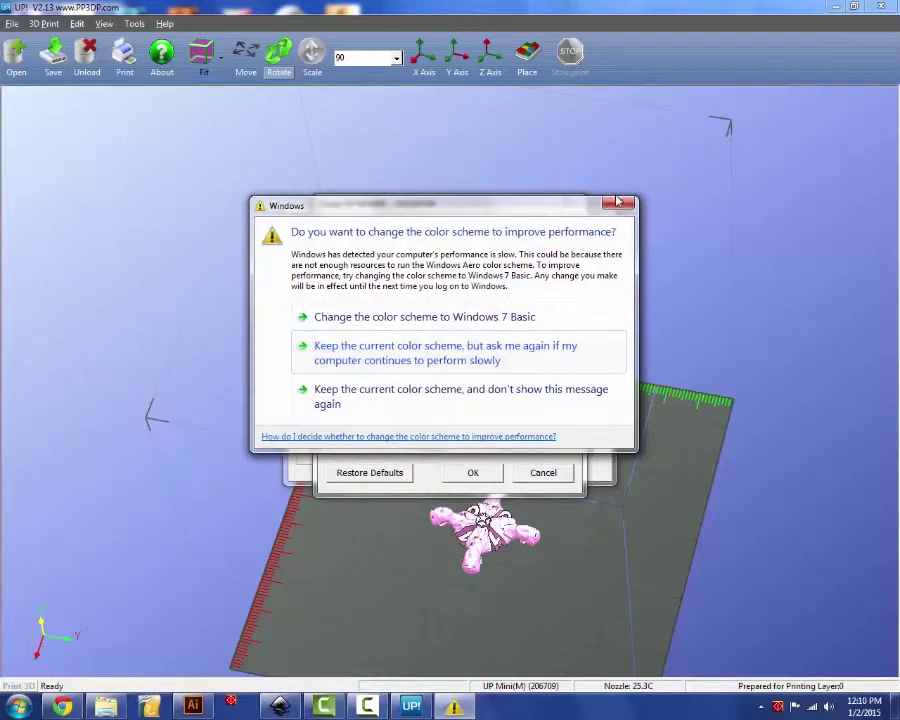
{"action": "left_click", "coordinate": [436, 358]}
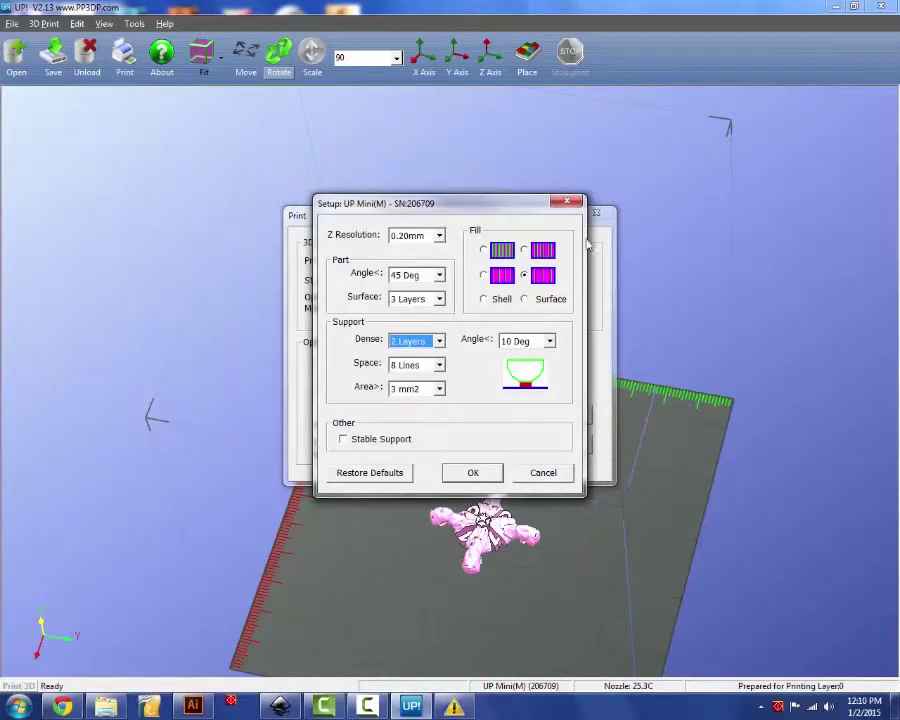
{"action": "left_click", "coordinate": [440, 366]}
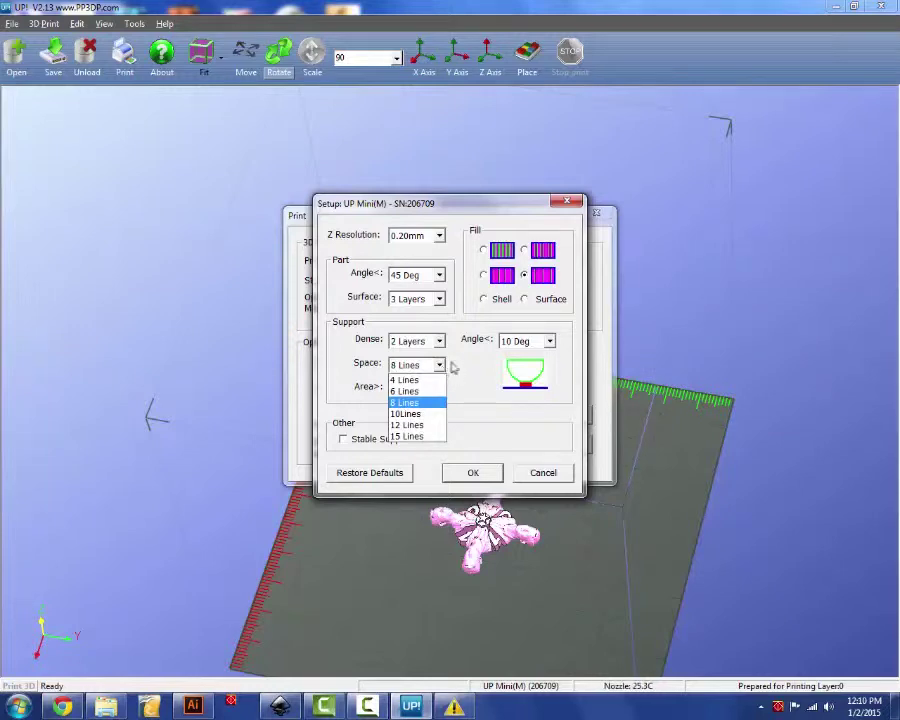
{"action": "left_click", "coordinate": [455, 367]}
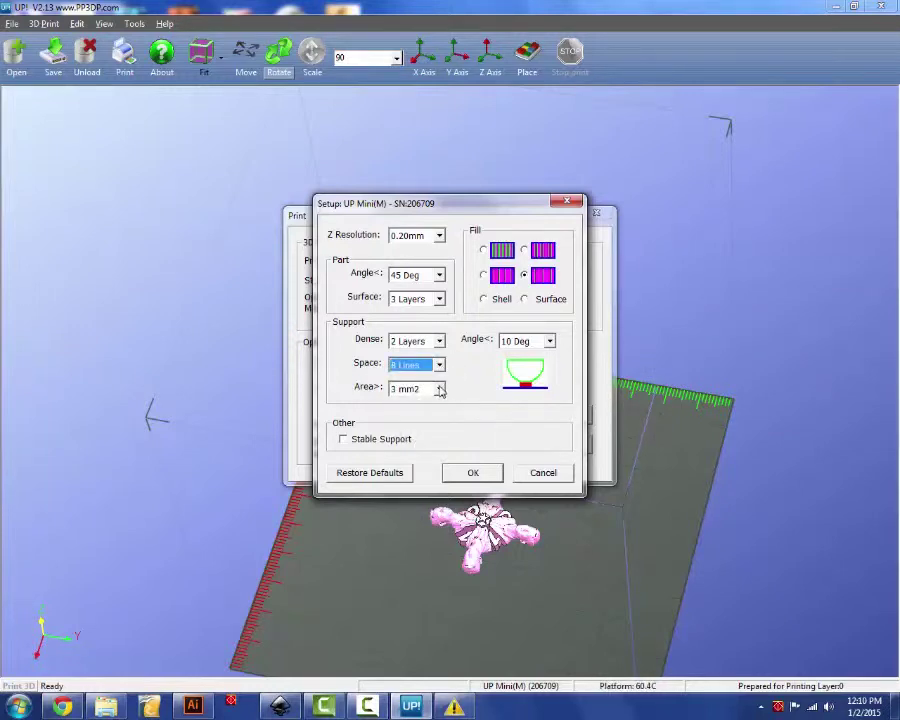
Set the support Area to Only Base after briefly choosing 8 mm2
{"action": "left_click", "coordinate": [439, 389]}
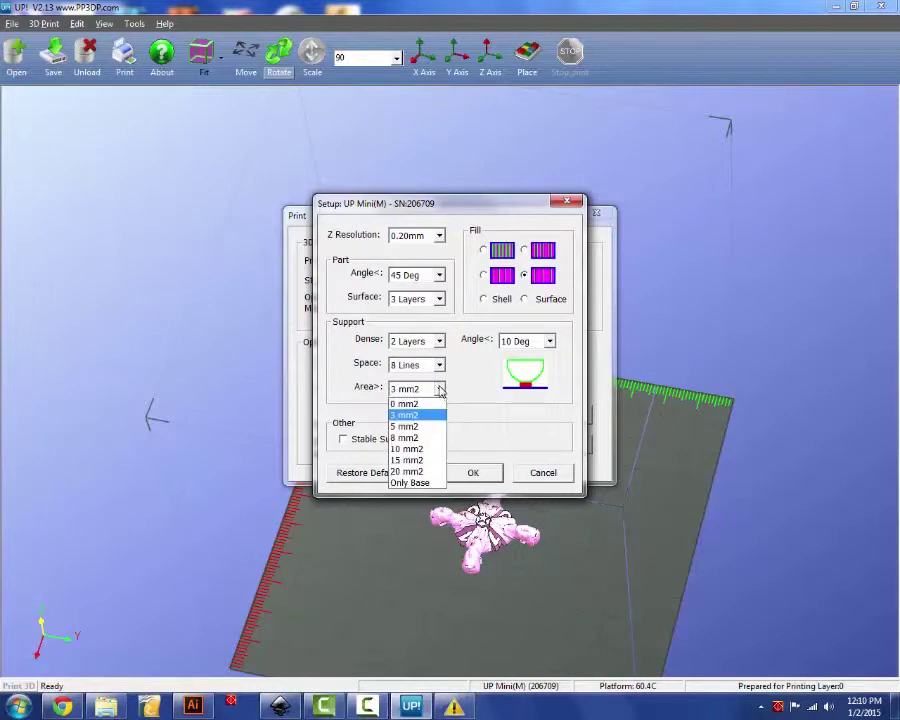
{"action": "left_click", "coordinate": [427, 441]}
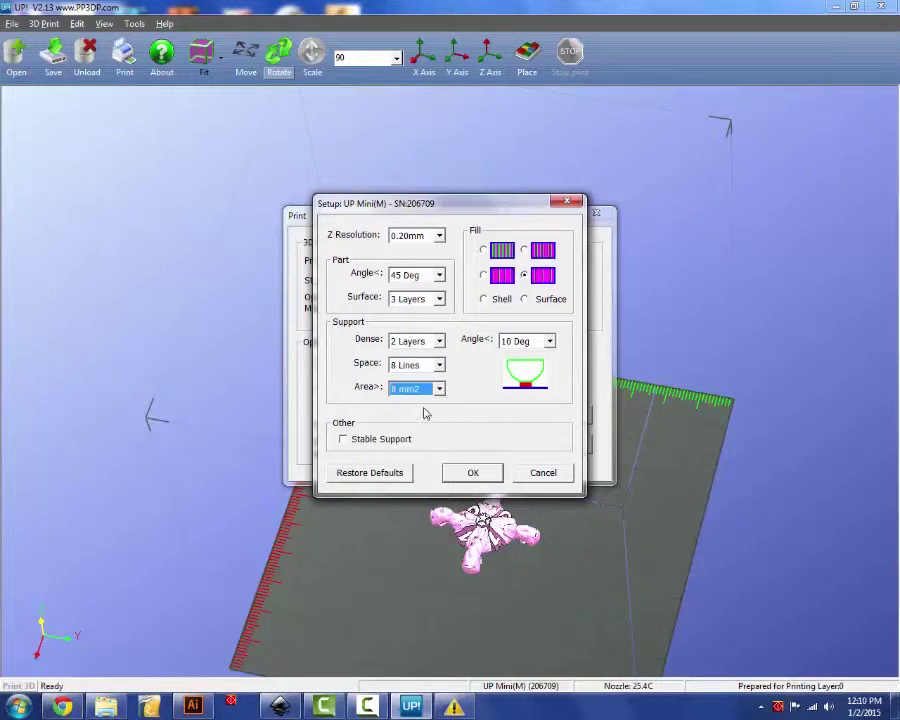
{"action": "left_click", "coordinate": [439, 390]}
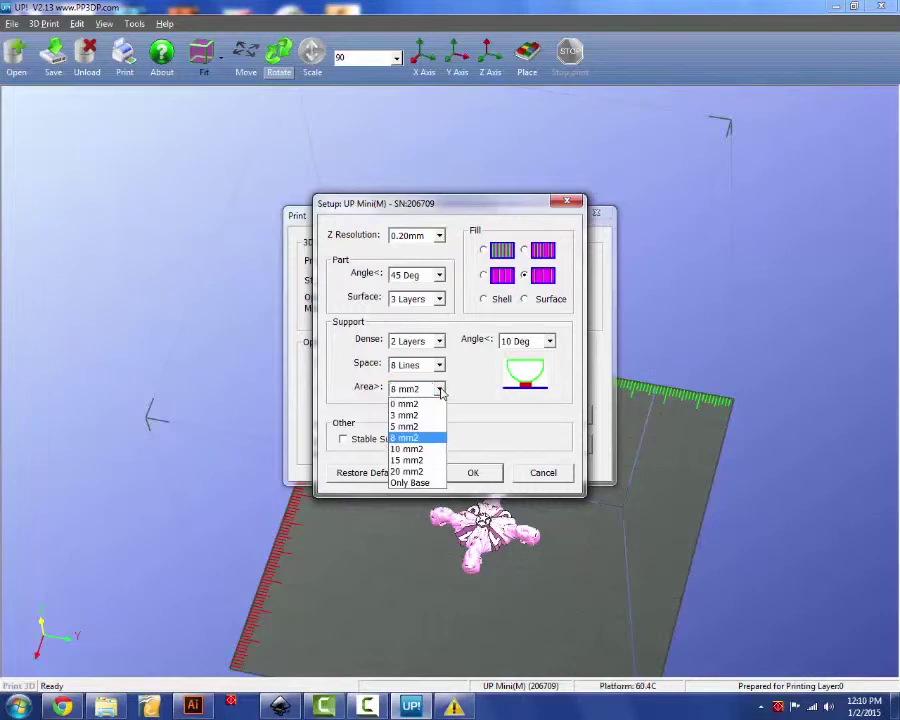
{"action": "left_click", "coordinate": [411, 483]}
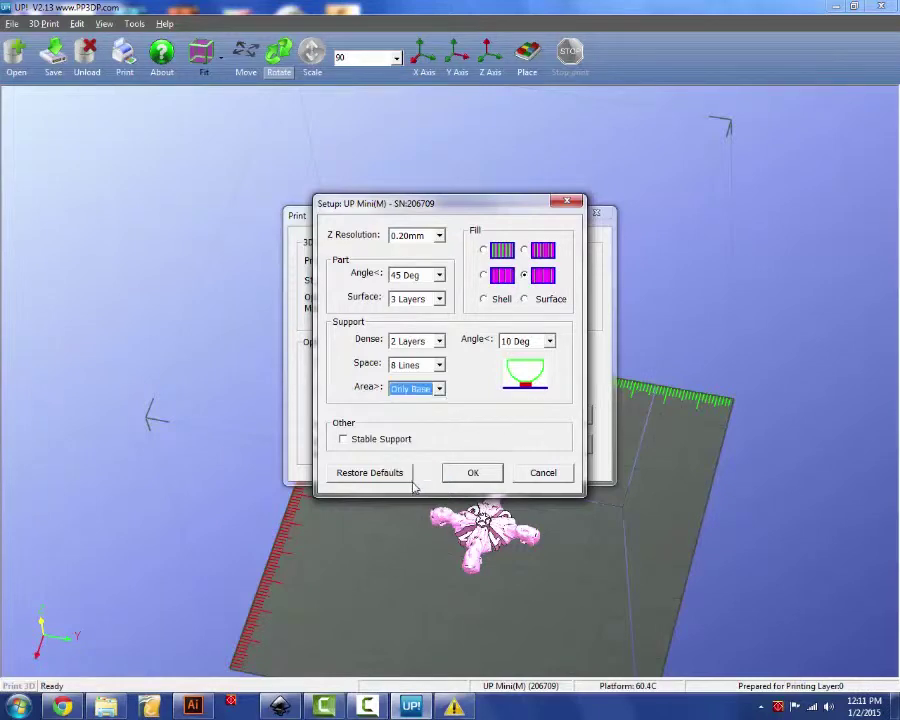
Confirm the printer setup and send the 43-layer pendant job, declining the part-material warning
{"action": "left_click", "coordinate": [482, 474]}
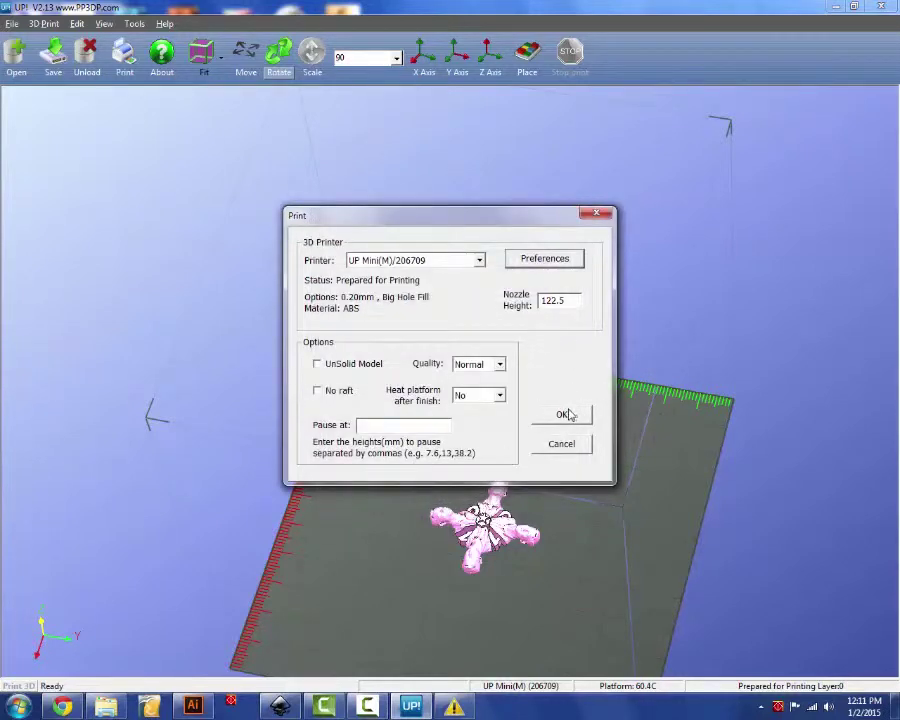
{"action": "left_click", "coordinate": [564, 415]}
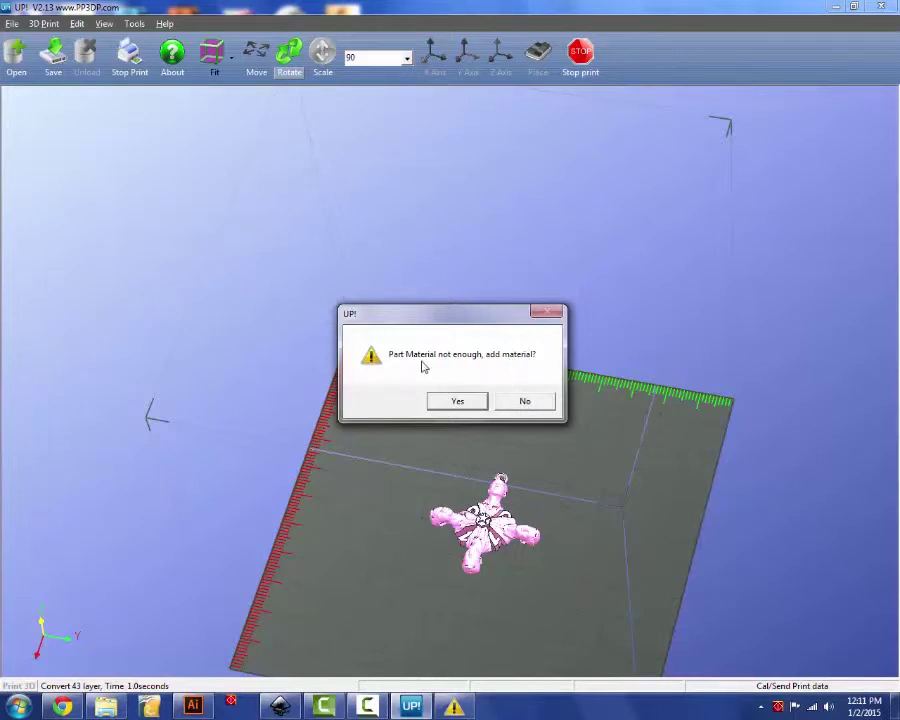
{"action": "left_click", "coordinate": [525, 401]}
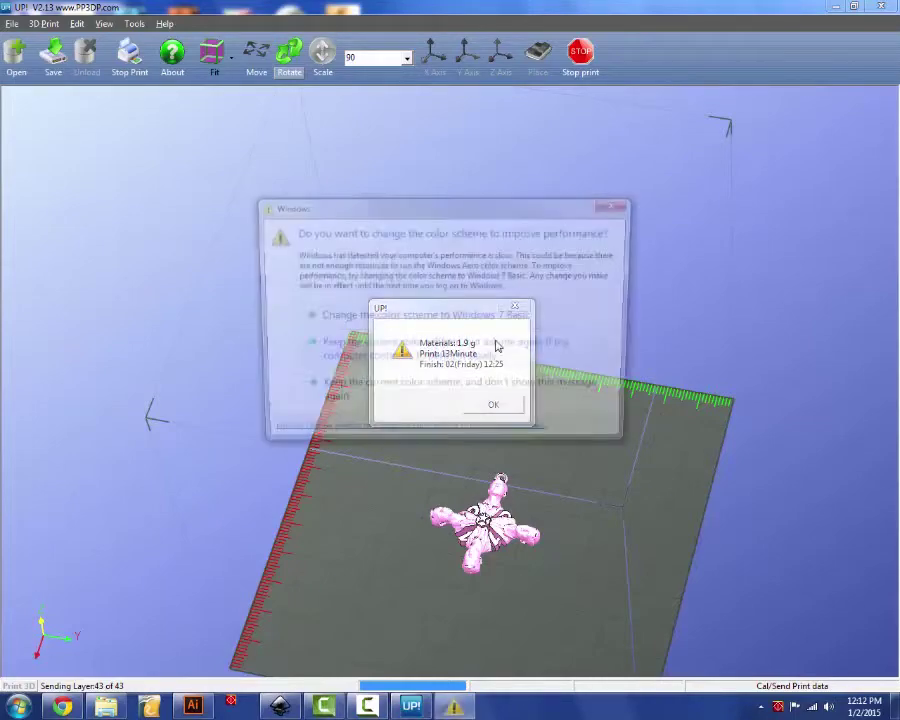
Acknowledge the 1.9 g / 13 minute estimate, then stop the running pendant print
{"action": "left_click", "coordinate": [617, 205]}
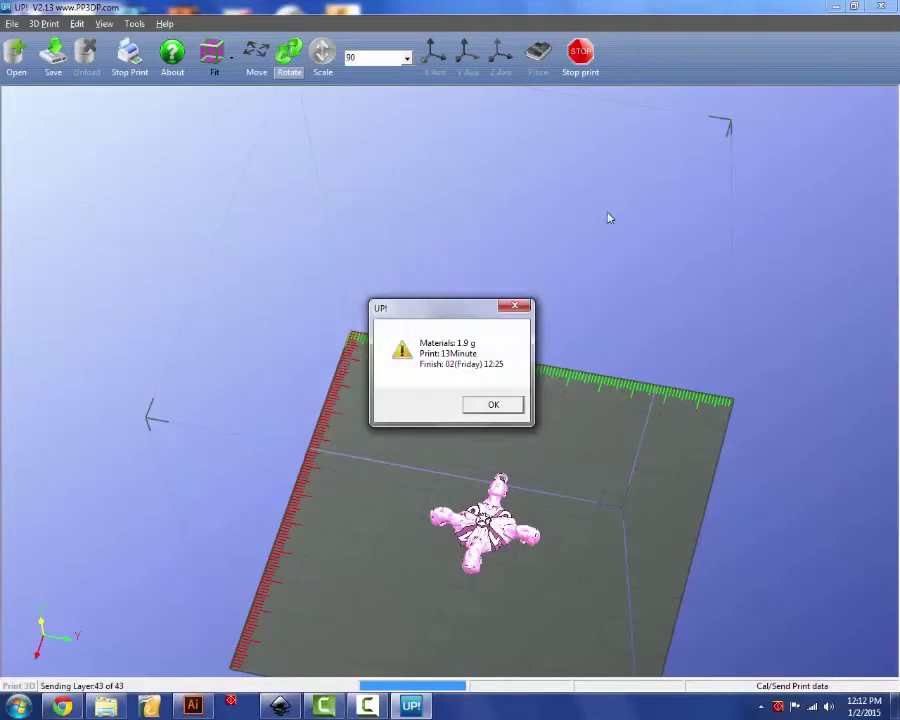
{"action": "left_click", "coordinate": [494, 405]}
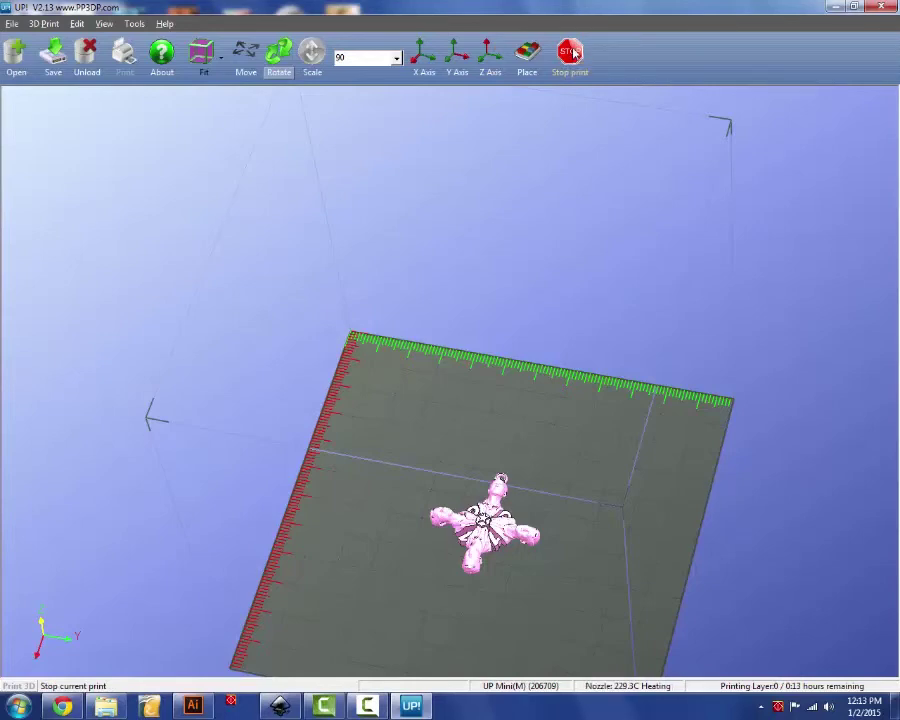
{"action": "left_click", "coordinate": [572, 52]}
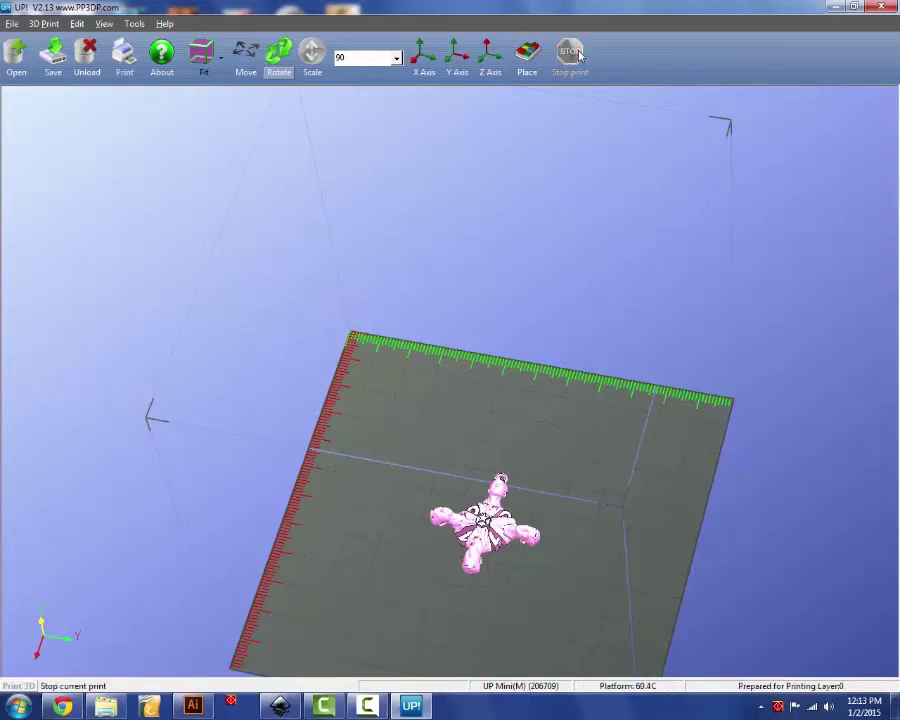